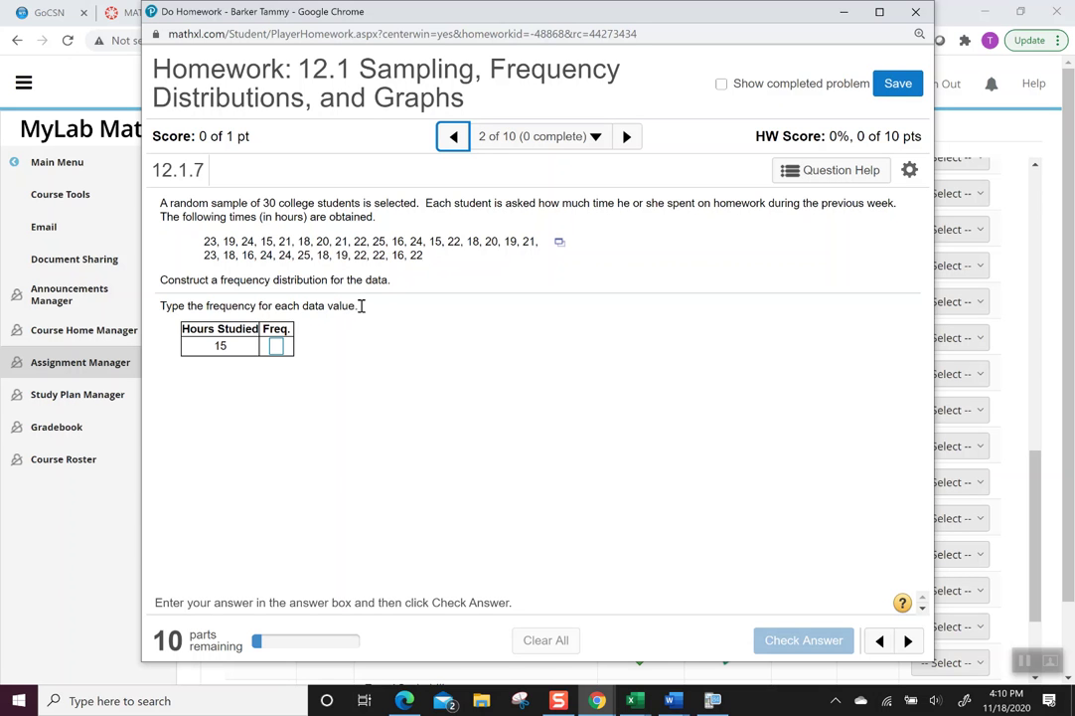
Copy all 30 homework-time values from the data window, then minimize the homework window
{"action": "left_click", "coordinate": [561, 244]}
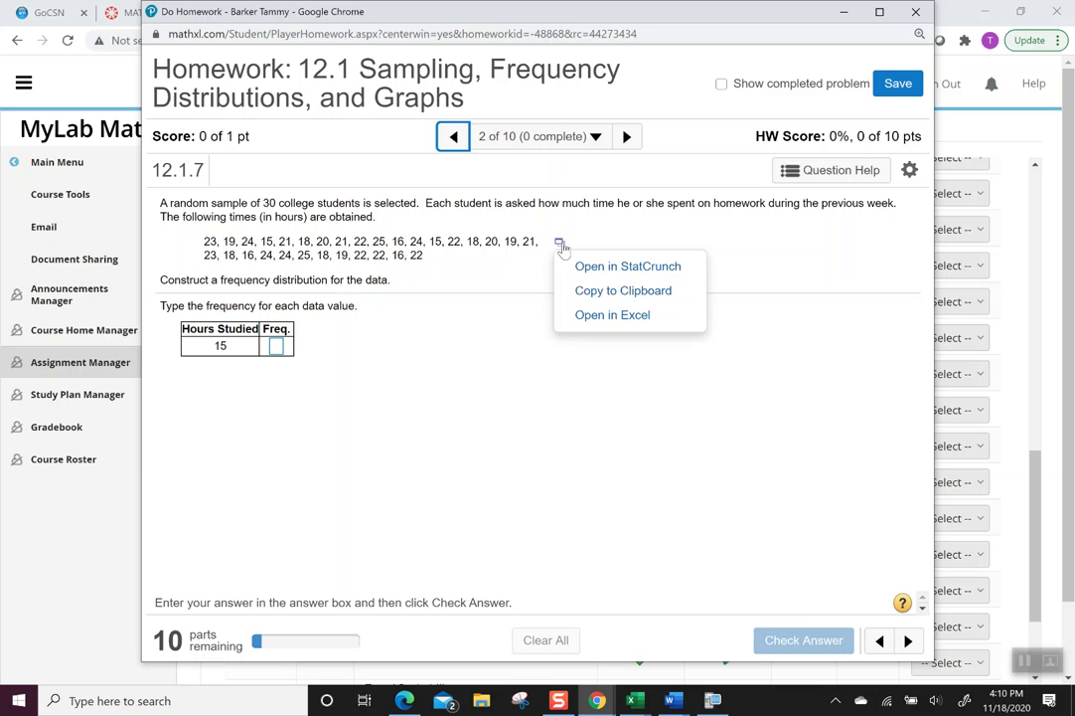
{"action": "left_click", "coordinate": [590, 291]}
{"action": "left_click", "coordinate": [473, 338]}
{"action": "key", "text": "ctrl+a"}
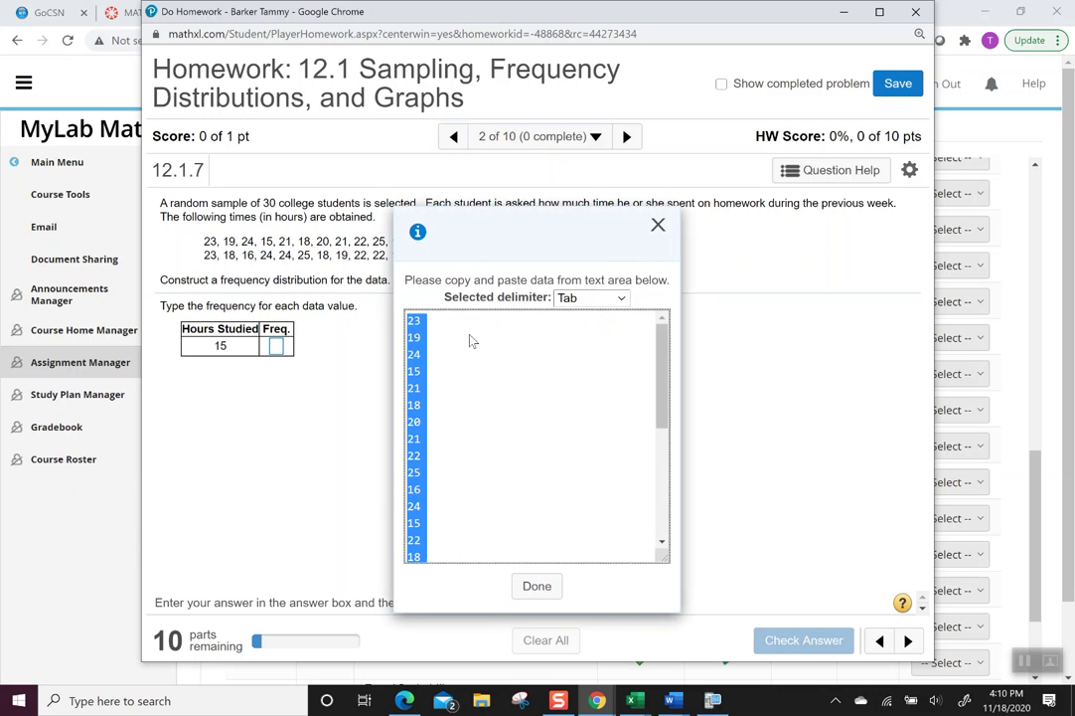
{"action": "right_click", "coordinate": [413, 351]}
{"action": "left_click", "coordinate": [441, 358]}
{"action": "left_click", "coordinate": [843, 12]}
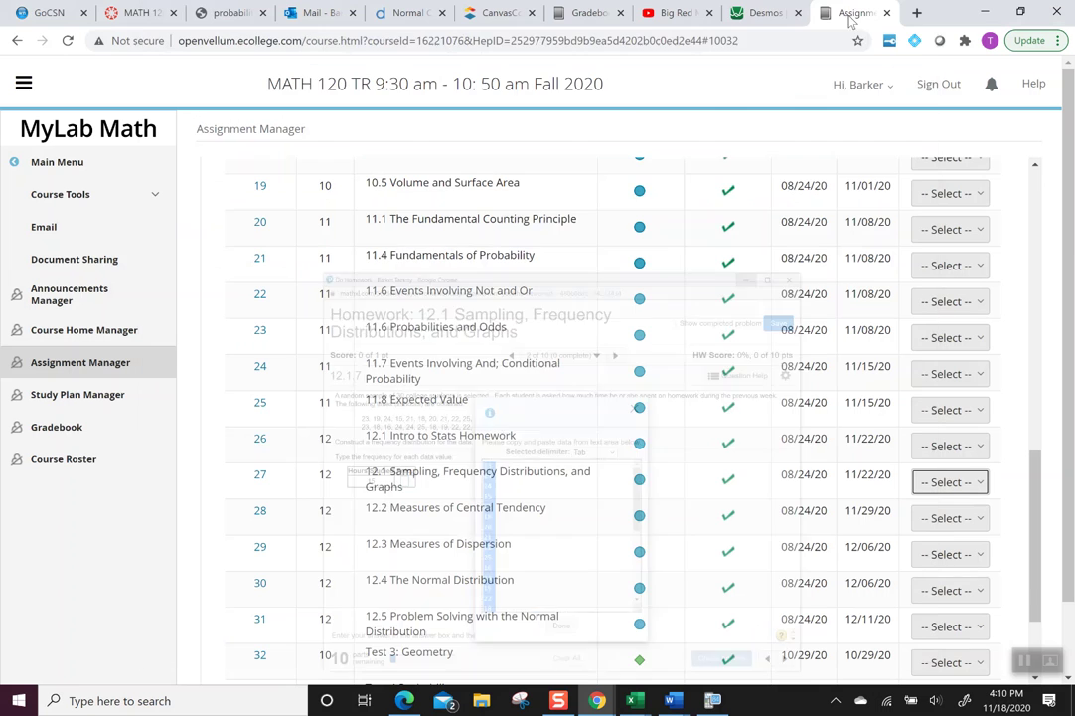
Paste the 30 homework times into Desmos as list A = [23,19,24,15,21,…]
{"action": "left_click", "coordinate": [760, 14]}
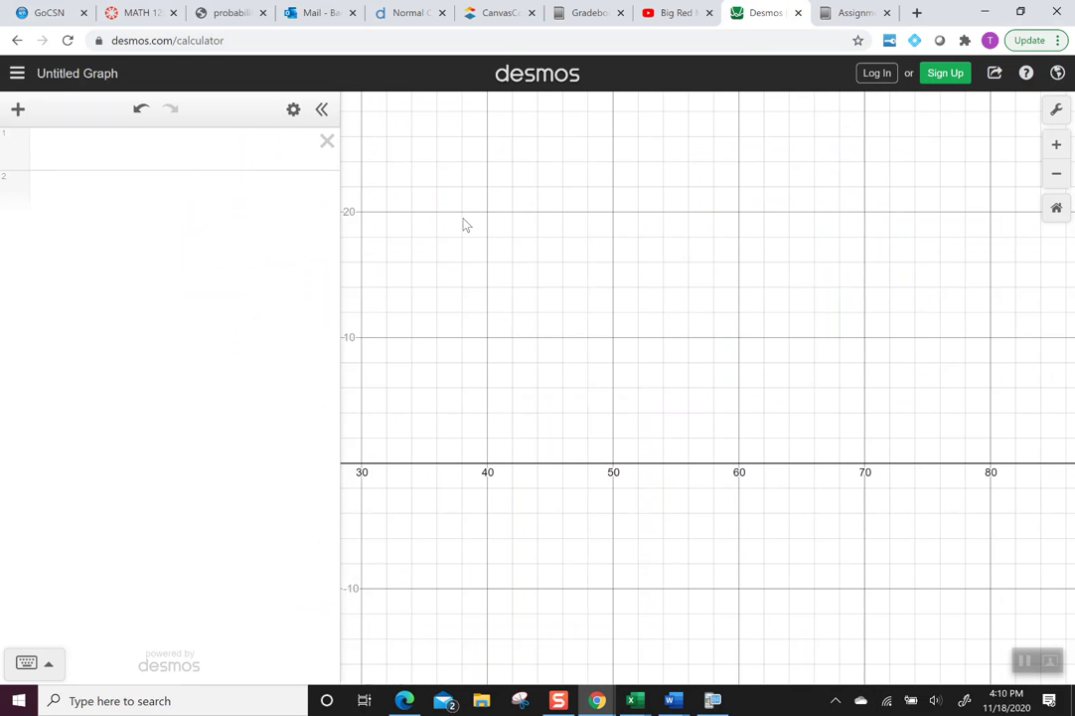
{"action": "left_click", "coordinate": [67, 149]}
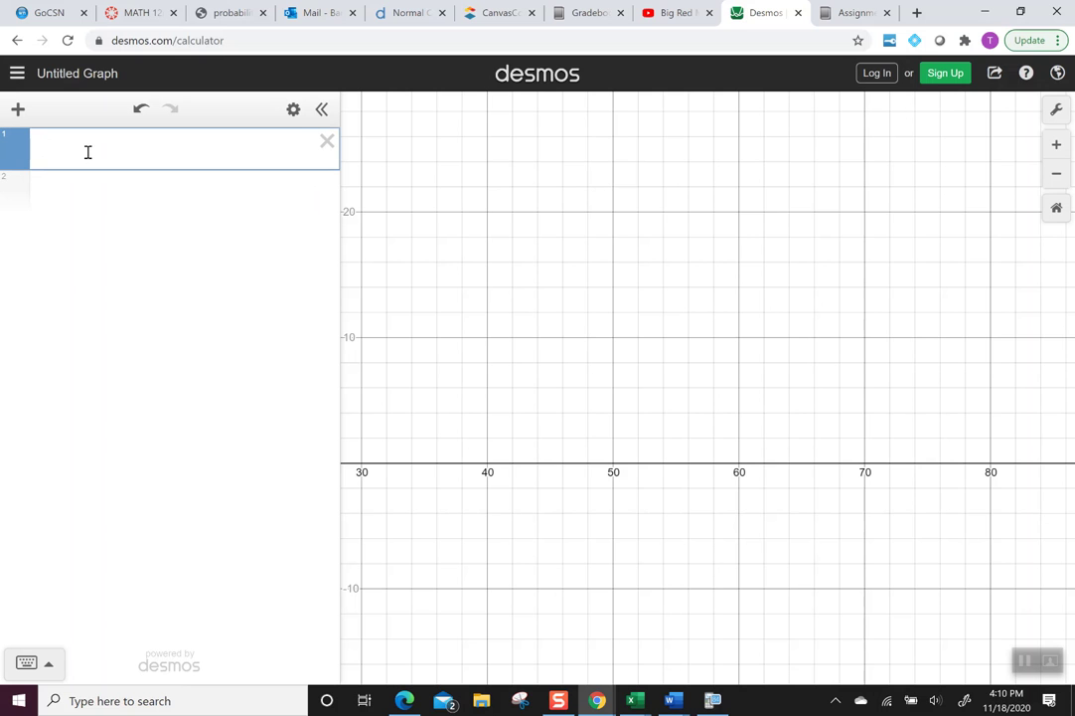
{"action": "key", "text": "ctrl+v"}
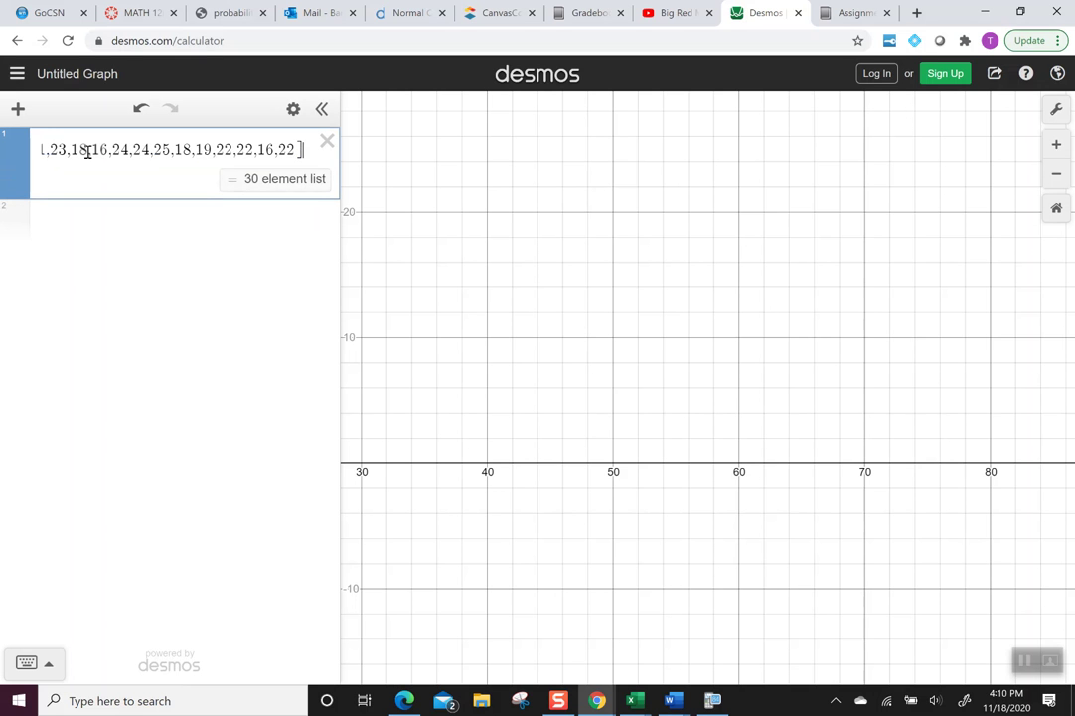
{"action": "key", "text": "Left"}
{"action": "key", "text": "Left"}
{"action": "key", "text": "Left"}
{"action": "key", "text": "Left"}
{"action": "key", "text": "Left"}
{"action": "key", "text": "Left"}
{"action": "key", "text": "Left"}
{"action": "key", "text": "Left"}
{"action": "key", "text": "Left"}
{"action": "key", "text": "Left"}
{"action": "key", "text": "Left"}
{"action": "key", "text": "Left"}
{"action": "key", "text": "Left"}
{"action": "key", "text": "Left"}
{"action": "key", "text": "Left"}
{"action": "key", "text": "Left"}
{"action": "key", "text": "Left"}
{"action": "key", "text": "Left"}
{"action": "key", "text": "Left"}
{"action": "key", "text": "Left"}
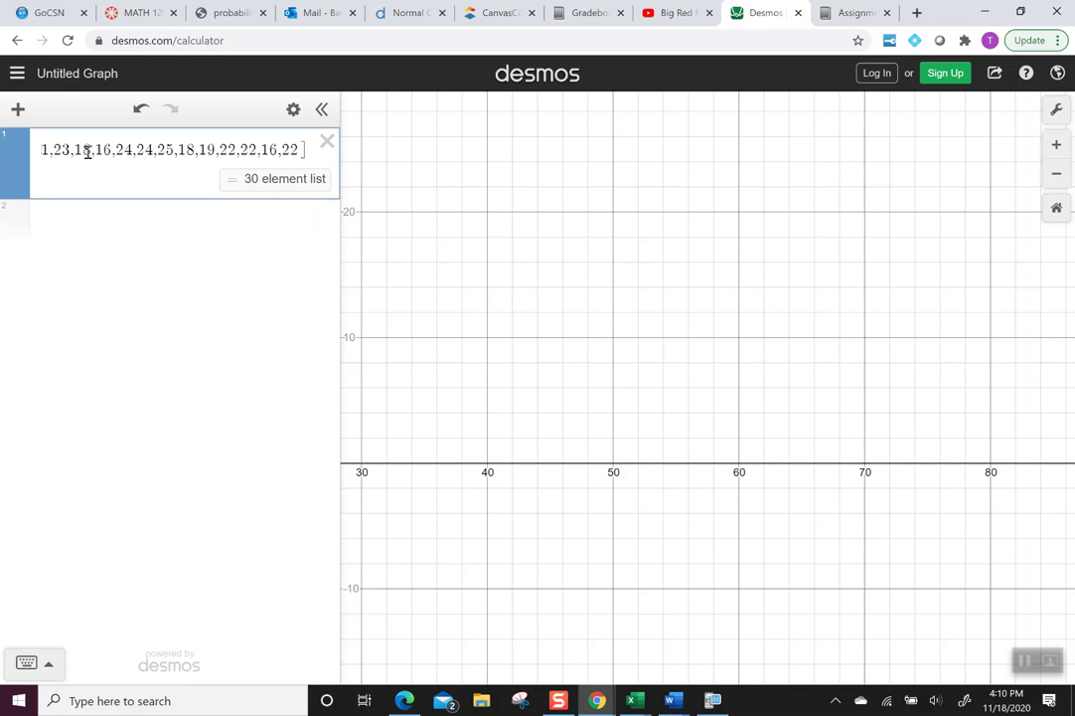
{"action": "key", "text": "Left"}
{"action": "key", "text": "Left"}
{"action": "key", "text": "Left"}
{"action": "key", "text": "Left"}
{"action": "key", "text": "Left"}
{"action": "key", "text": "Left"}
{"action": "key", "text": "Left"}
{"action": "key", "text": "Left"}
{"action": "key", "text": "Left"}
{"action": "key", "text": "Left"}
{"action": "key", "text": "Left"}
{"action": "key", "text": "Left"}
{"action": "key", "text": "Left"}
{"action": "key", "text": "Left"}
{"action": "key", "text": "Left"}
{"action": "key", "text": "Left"}
{"action": "key", "text": "Left"}
{"action": "key", "text": "Left"}
{"action": "key", "text": "Left"}
{"action": "key", "text": "Left"}
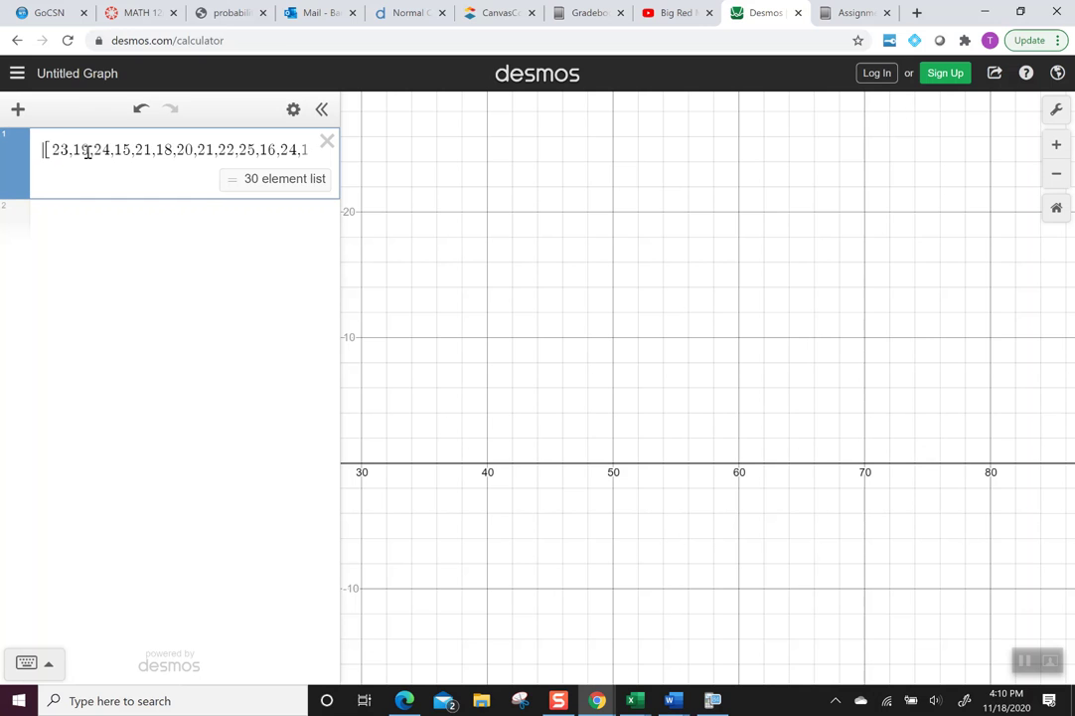
{"action": "type", "text": "A="}
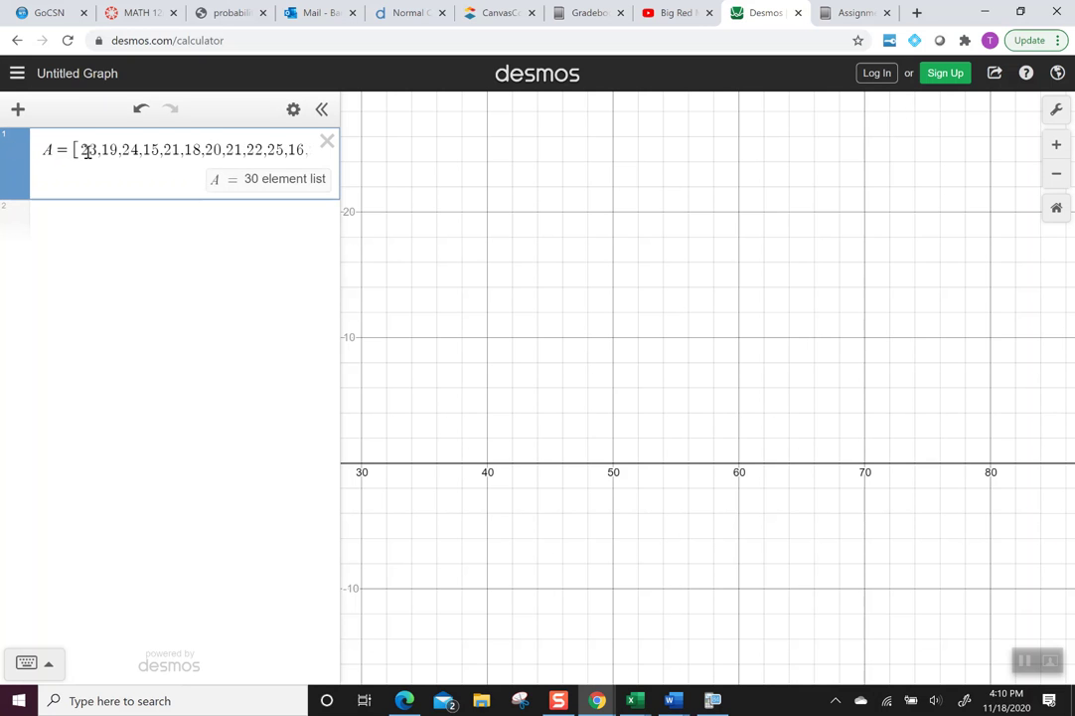
{"action": "left_click", "coordinate": [143, 251]}
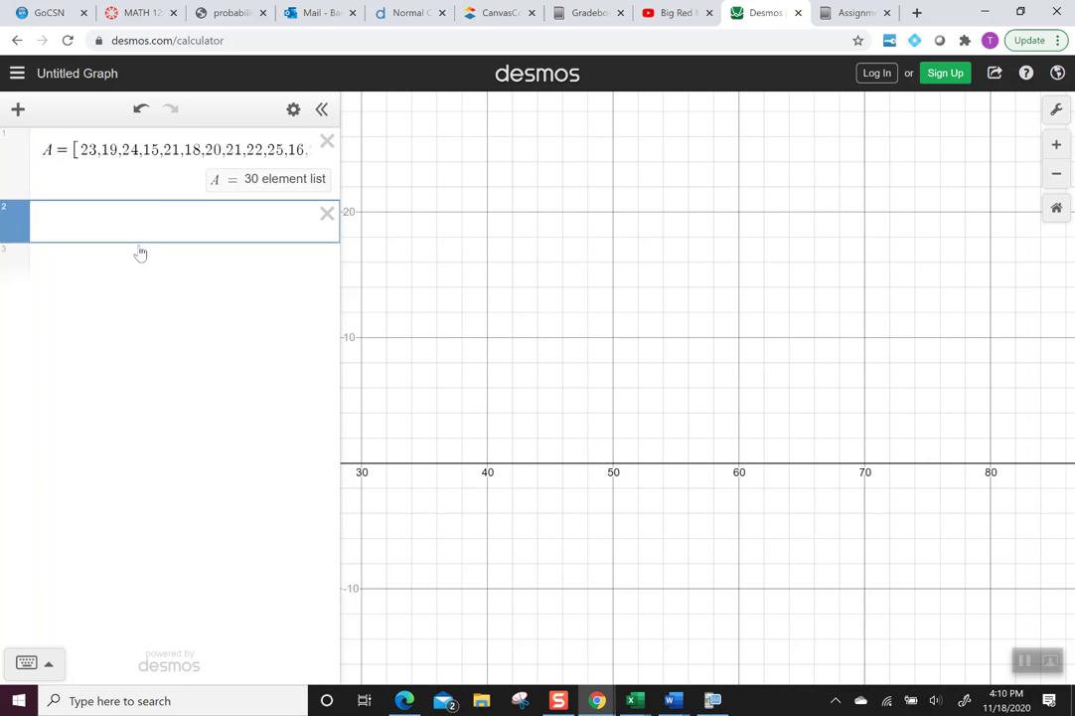
Plot histogram(A) and zoom to fit its bars from 15 to 25
{"action": "type", "text": "his"}
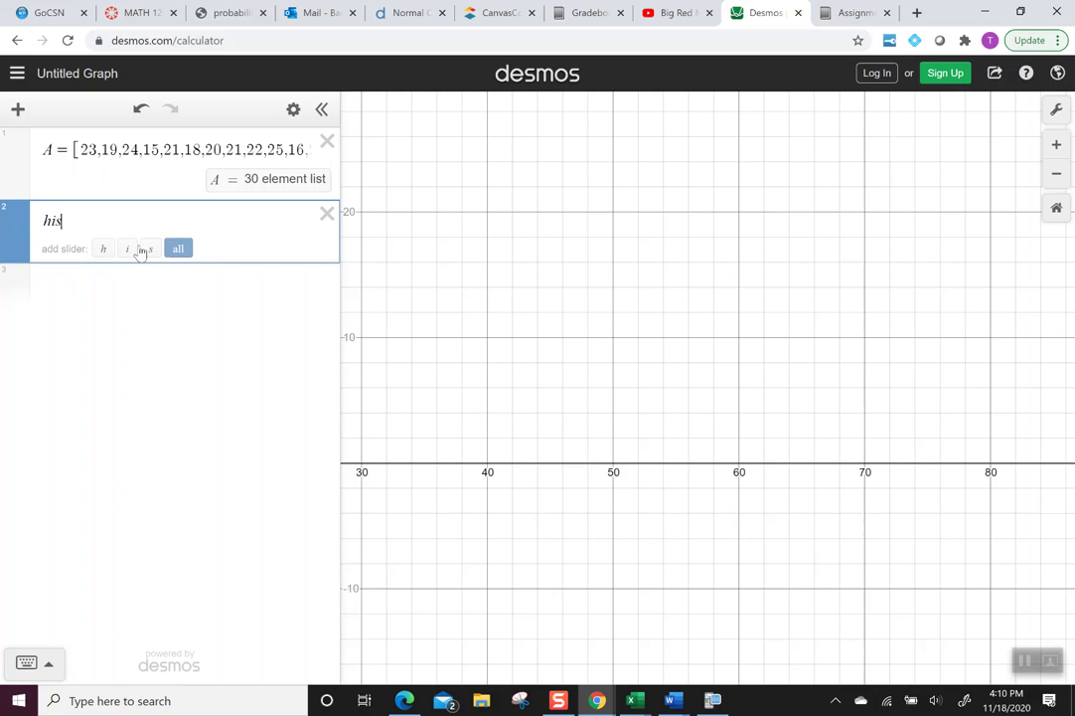
{"action": "type", "text": "togram"}
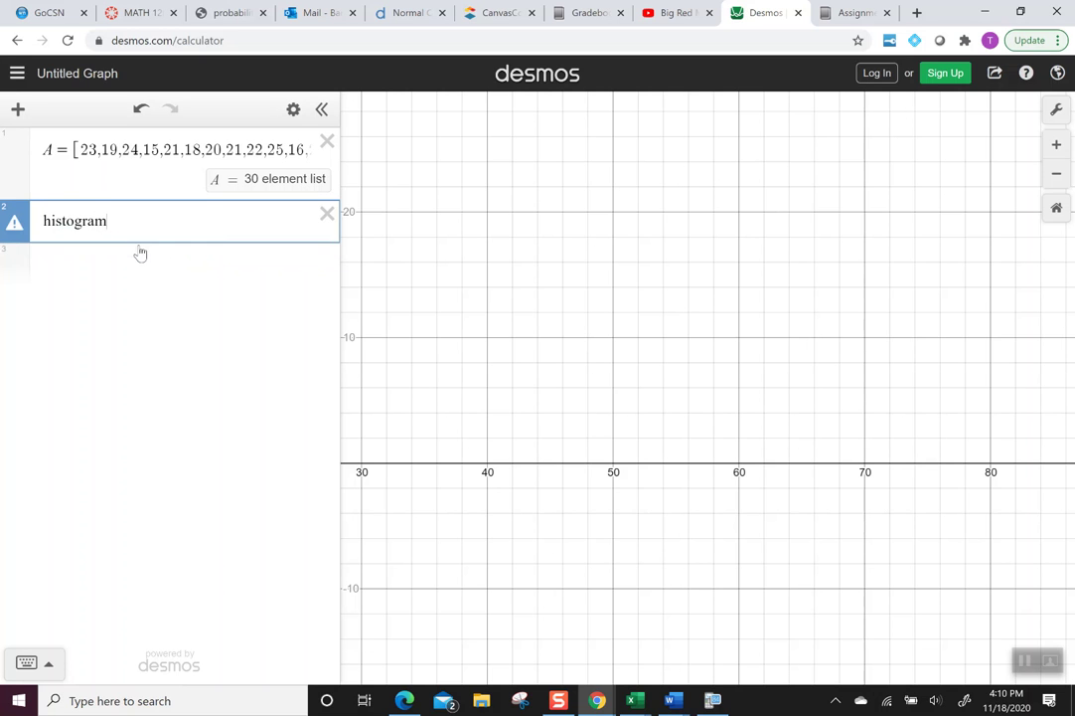
{"action": "type", "text": "(A"}
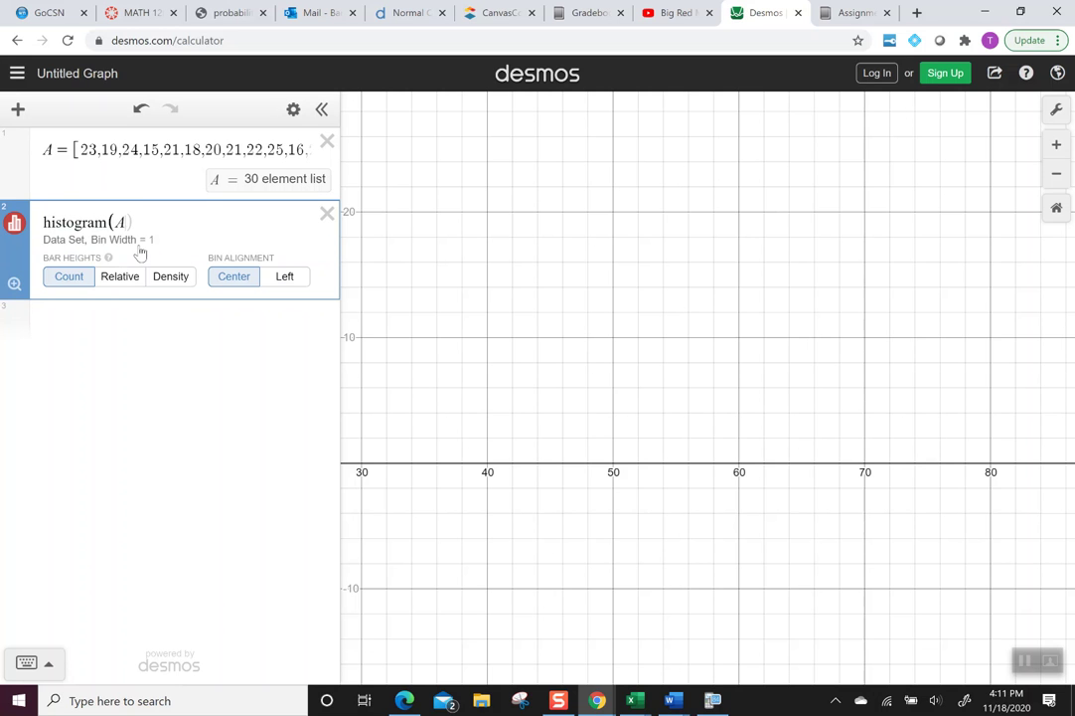
{"action": "type", "text": ")"}
{"action": "left_click", "coordinate": [14, 284]}
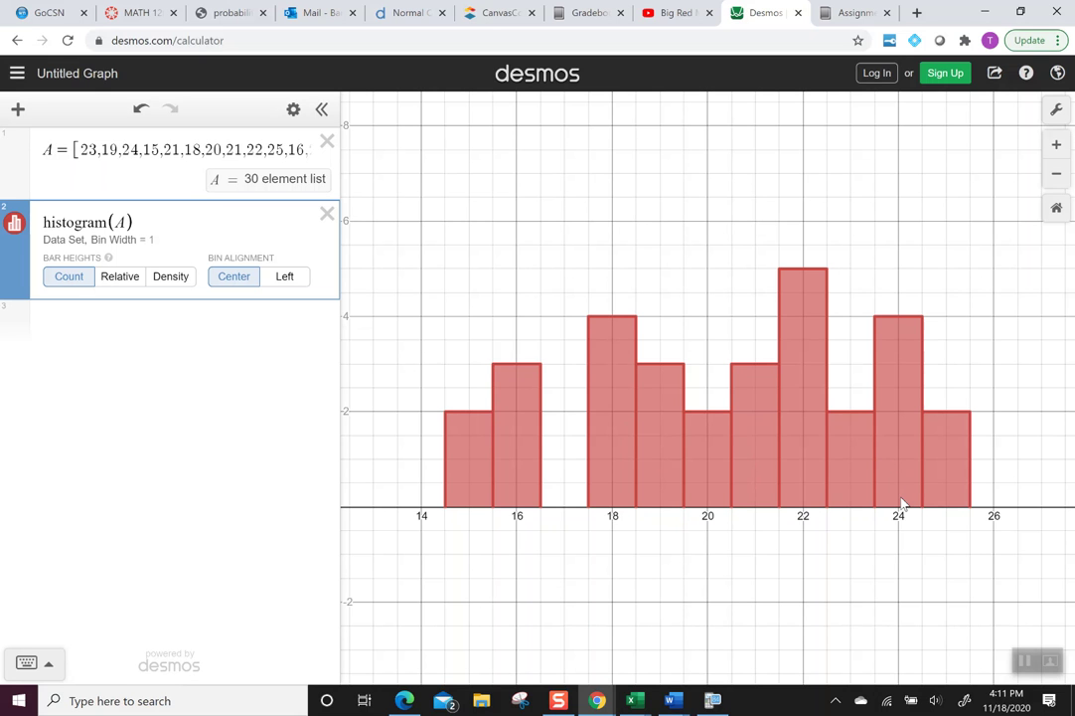
{"action": "left_click", "coordinate": [120, 279]}
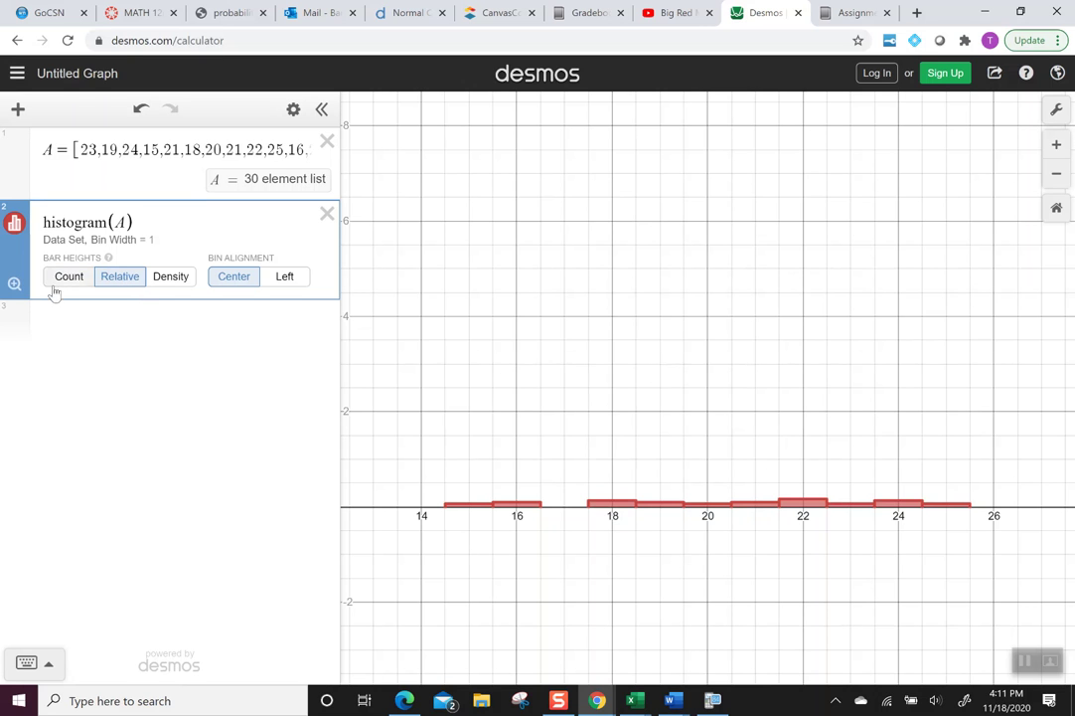
{"action": "left_click", "coordinate": [14, 284]}
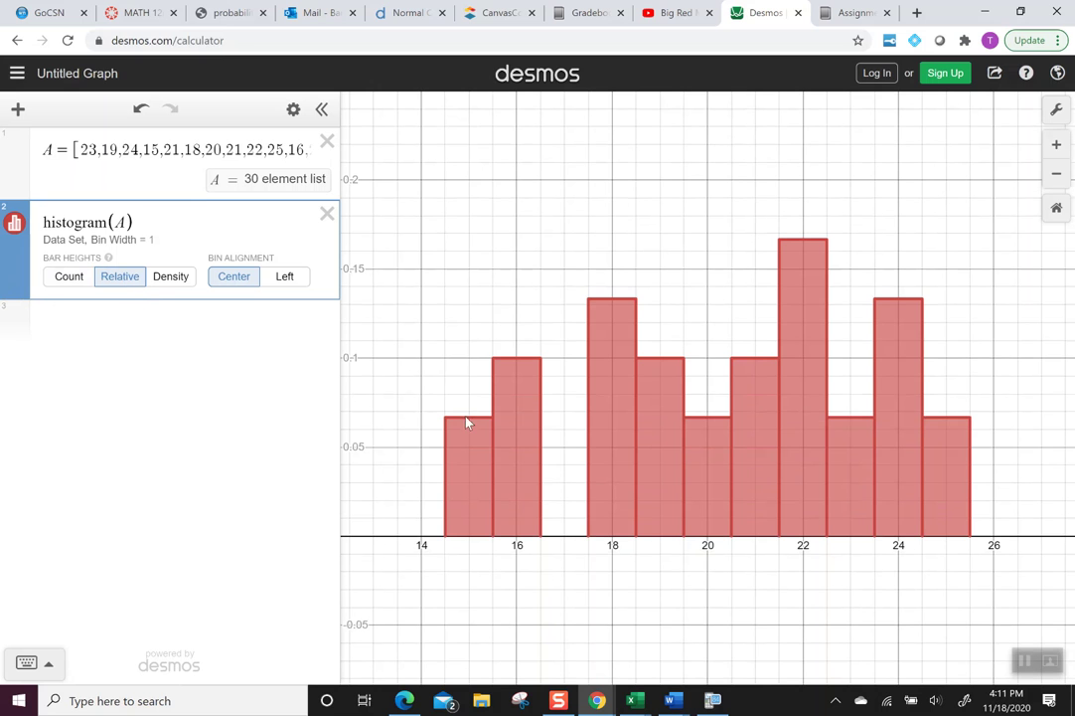
{"action": "left_click", "coordinate": [64, 277]}
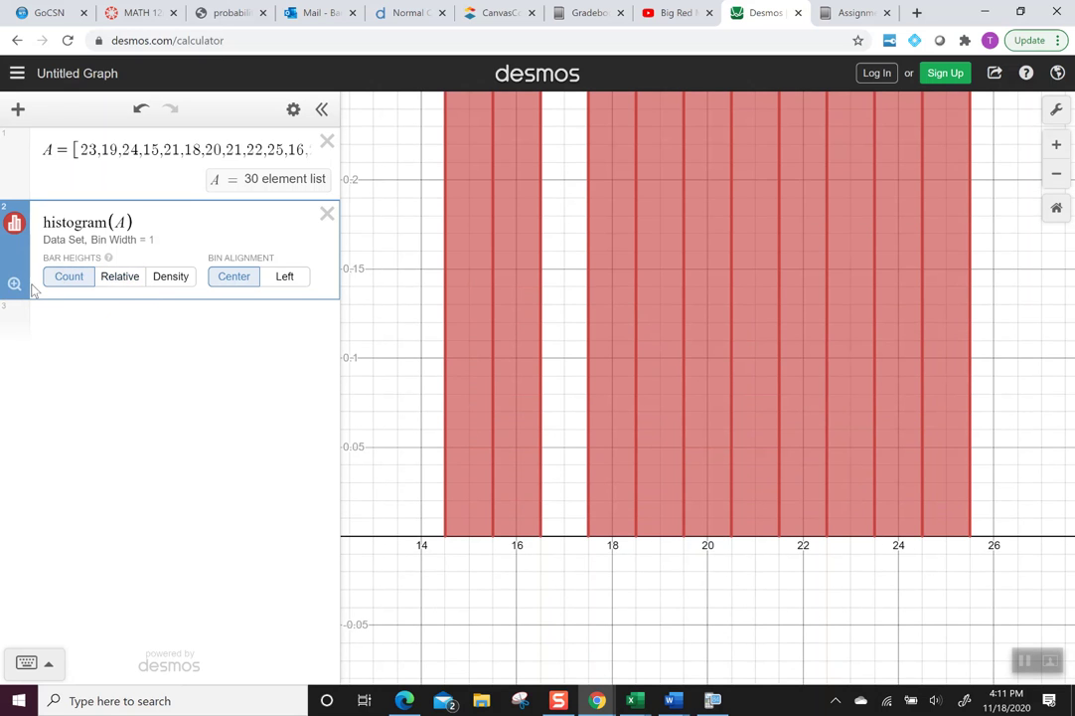
{"action": "left_click", "coordinate": [14, 284]}
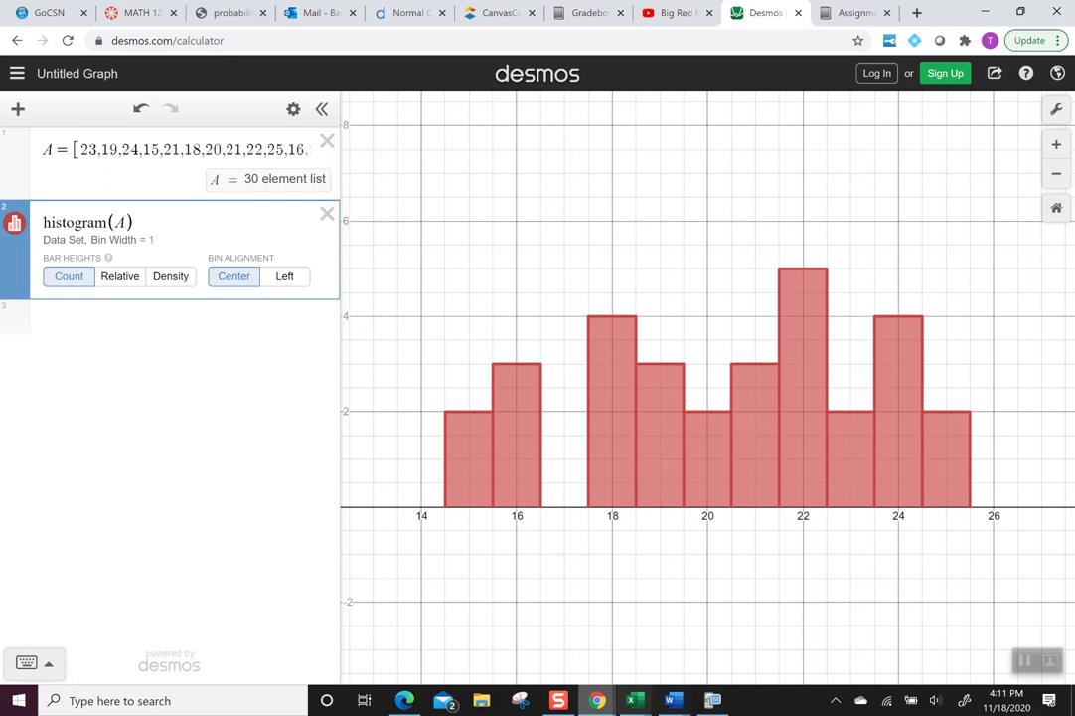
Enter frequencies 2, 3 and 0 for 15, 16 and 17 hours
{"action": "mouse_move", "coordinate": [597, 700]}
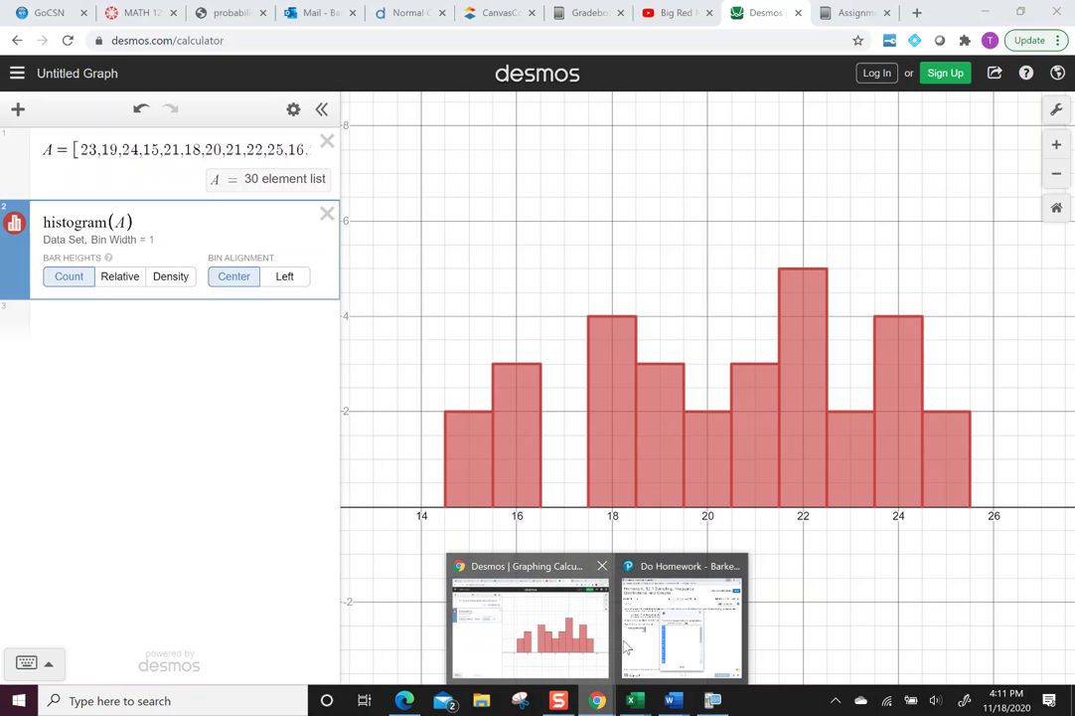
{"action": "left_click", "coordinate": [686, 664]}
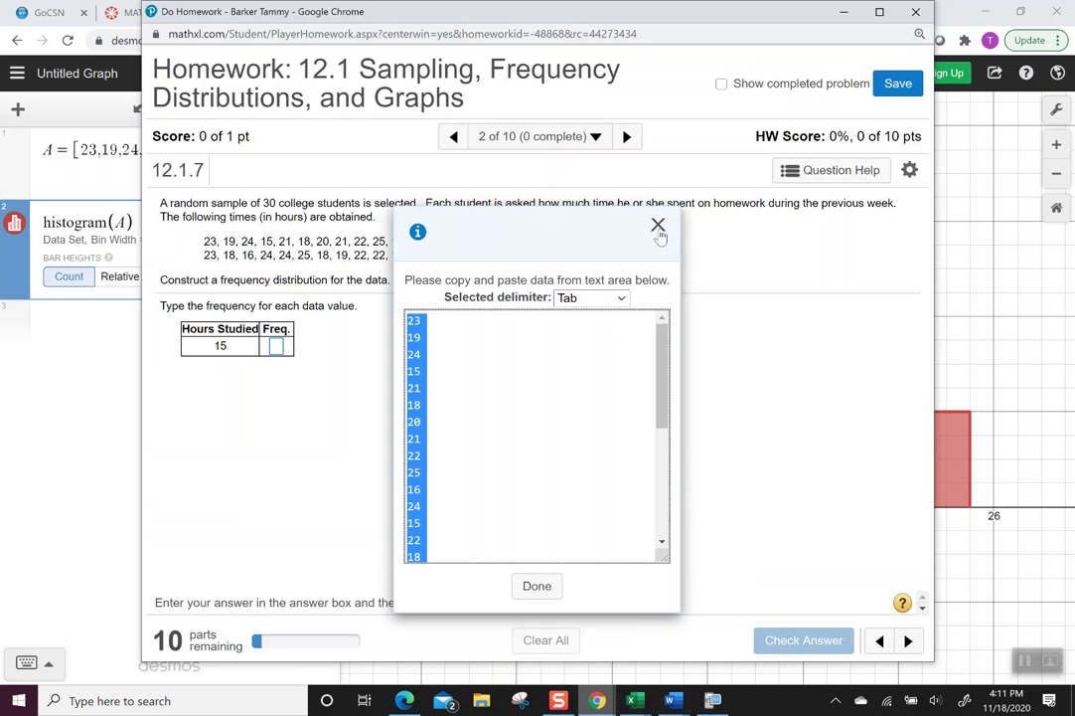
{"action": "left_click", "coordinate": [657, 226]}
{"action": "left_click", "coordinate": [278, 346]}
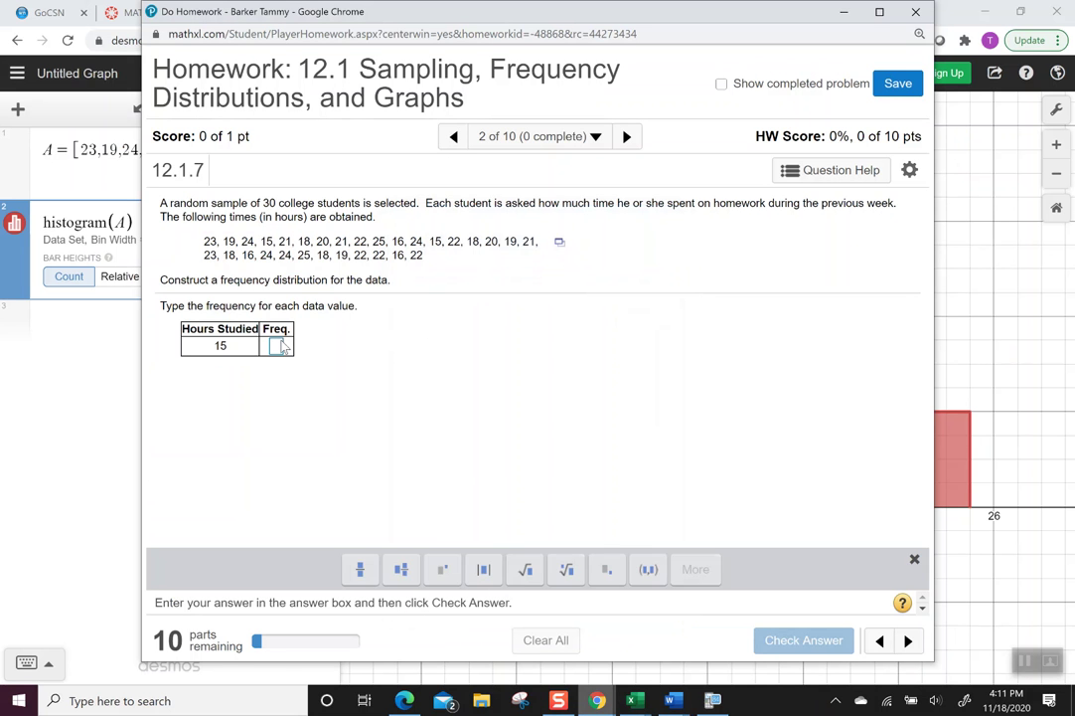
{"action": "type", "text": "2"}
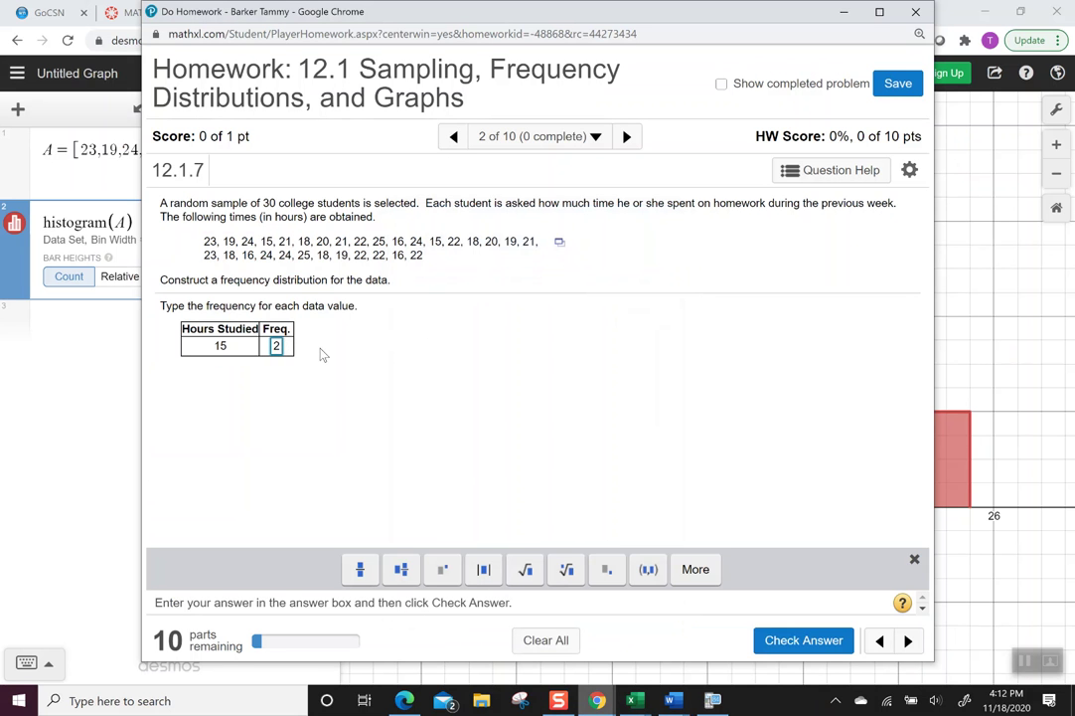
{"action": "key", "text": "Return"}
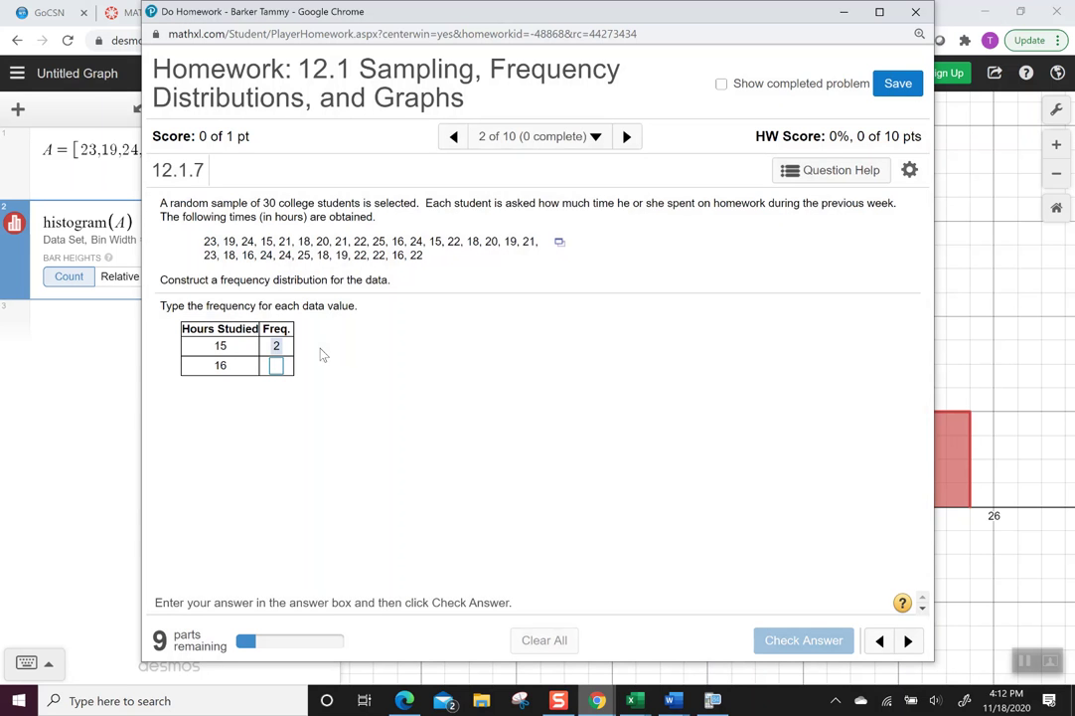
{"action": "left_click", "coordinate": [278, 367]}
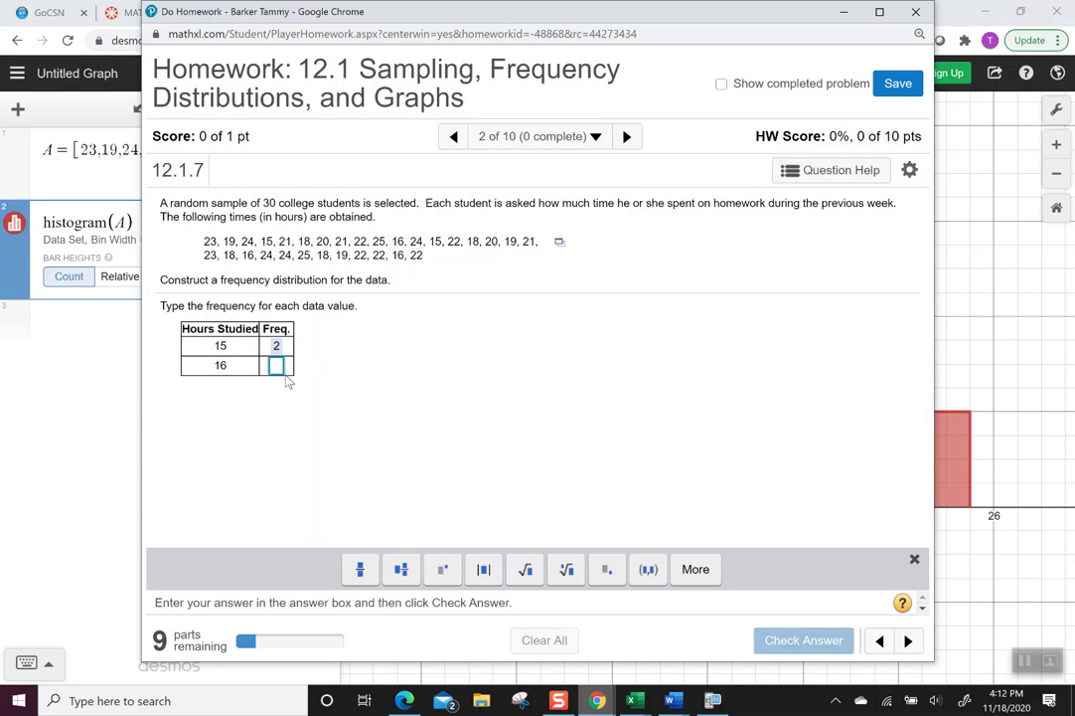
{"action": "type", "text": "3"}
{"action": "key", "text": "Return"}
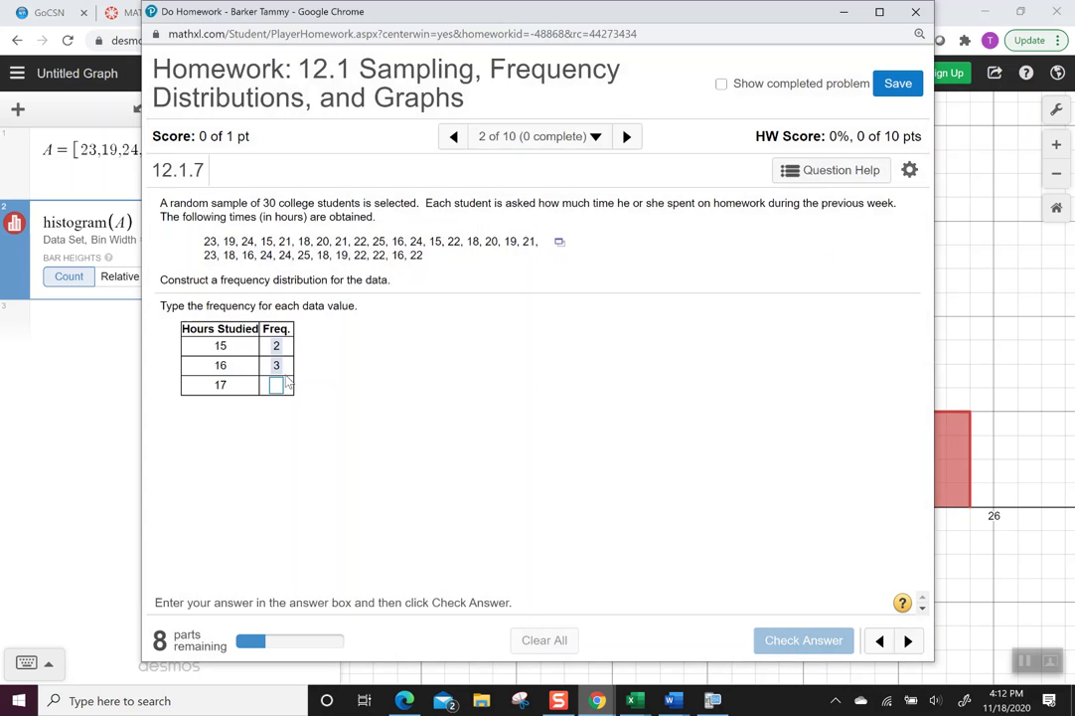
{"action": "left_click", "coordinate": [279, 387]}
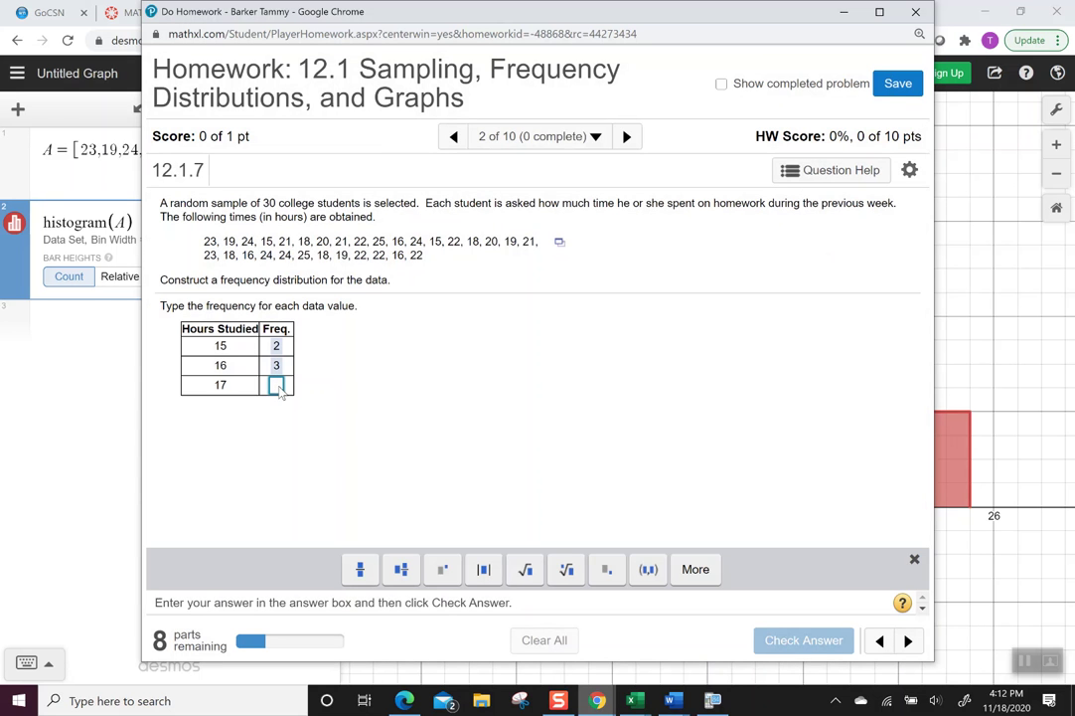
{"action": "type", "text": "0"}
{"action": "key", "text": "Return"}
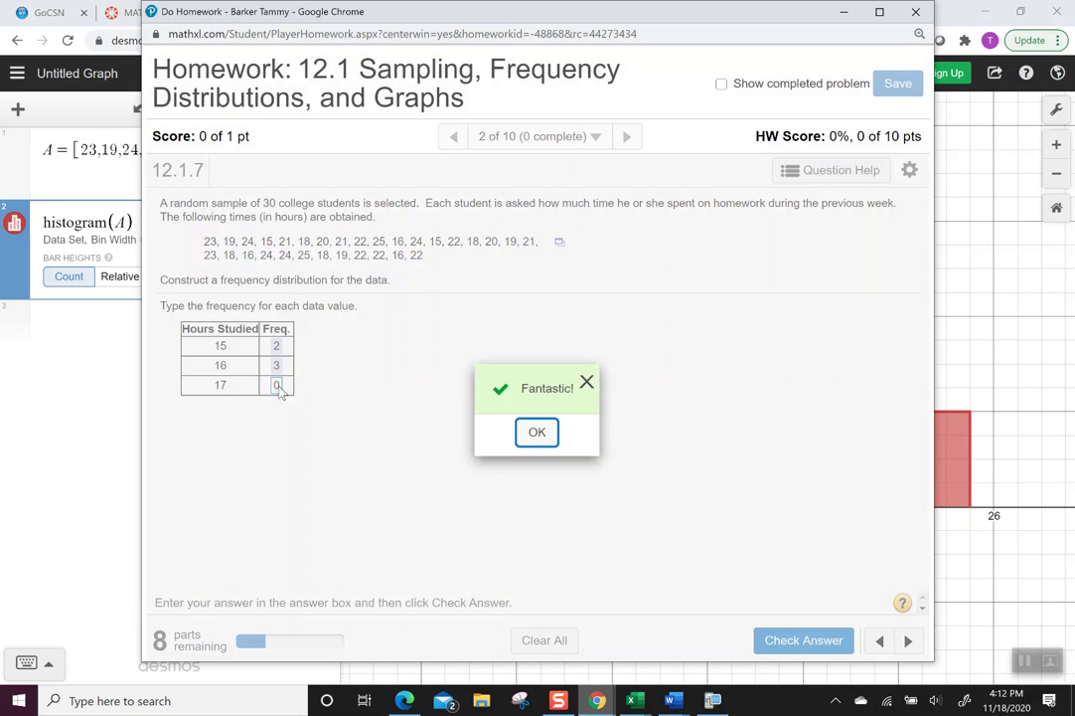
{"action": "left_click", "coordinate": [547, 433]}
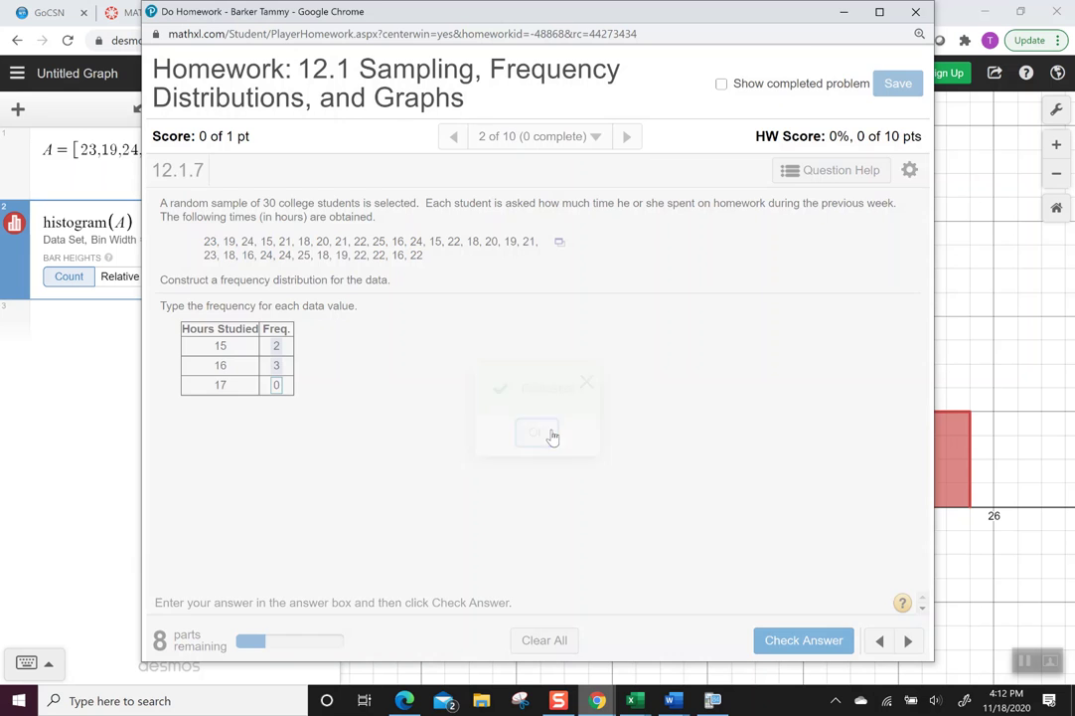
Recheck the Desmos histogram, then enter frequencies 4, 3 and 2 for 18–20 hours
{"action": "left_click", "coordinate": [85, 457]}
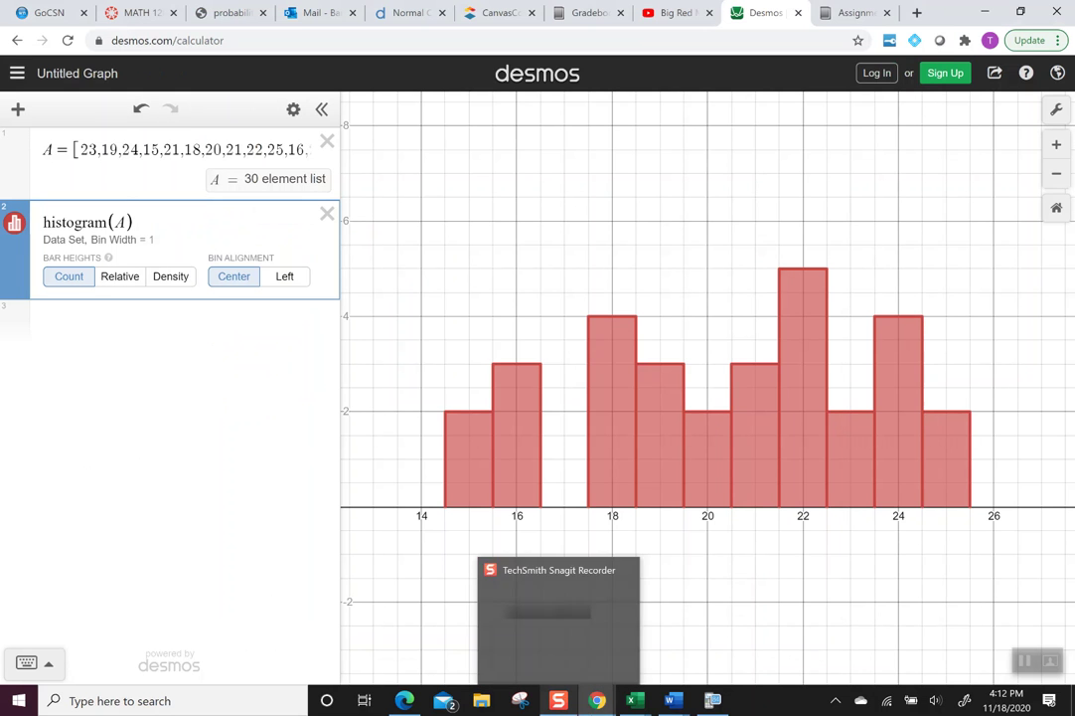
{"action": "mouse_move", "coordinate": [597, 700]}
{"action": "left_click", "coordinate": [669, 653]}
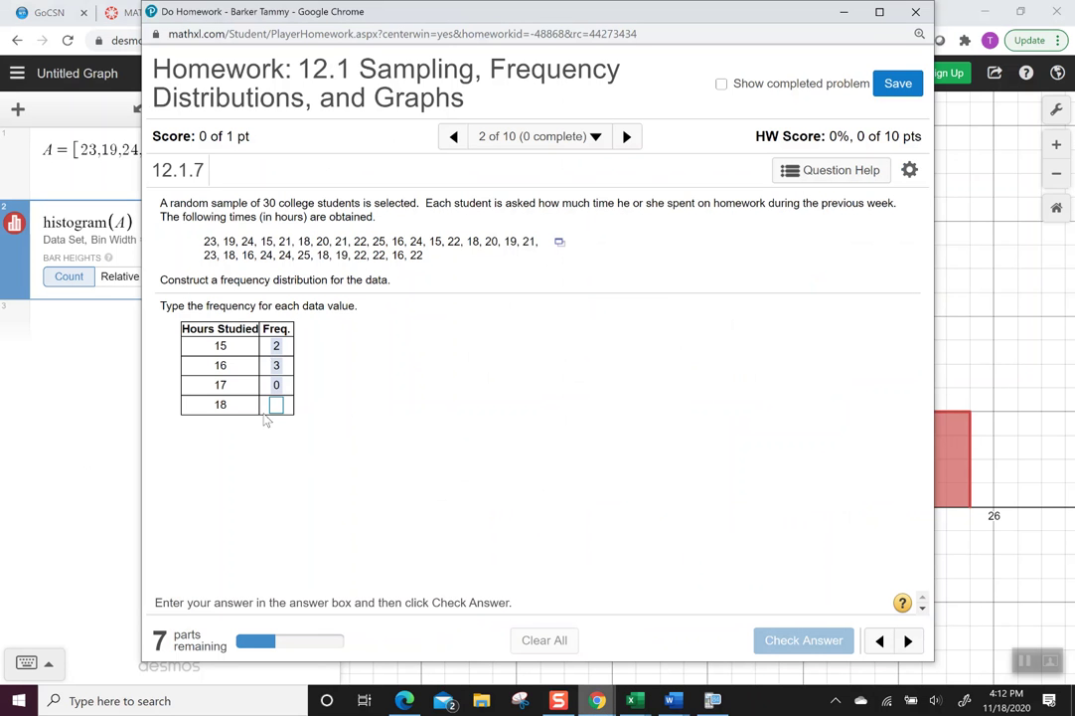
{"action": "left_click", "coordinate": [277, 405]}
{"action": "type", "text": "4"}
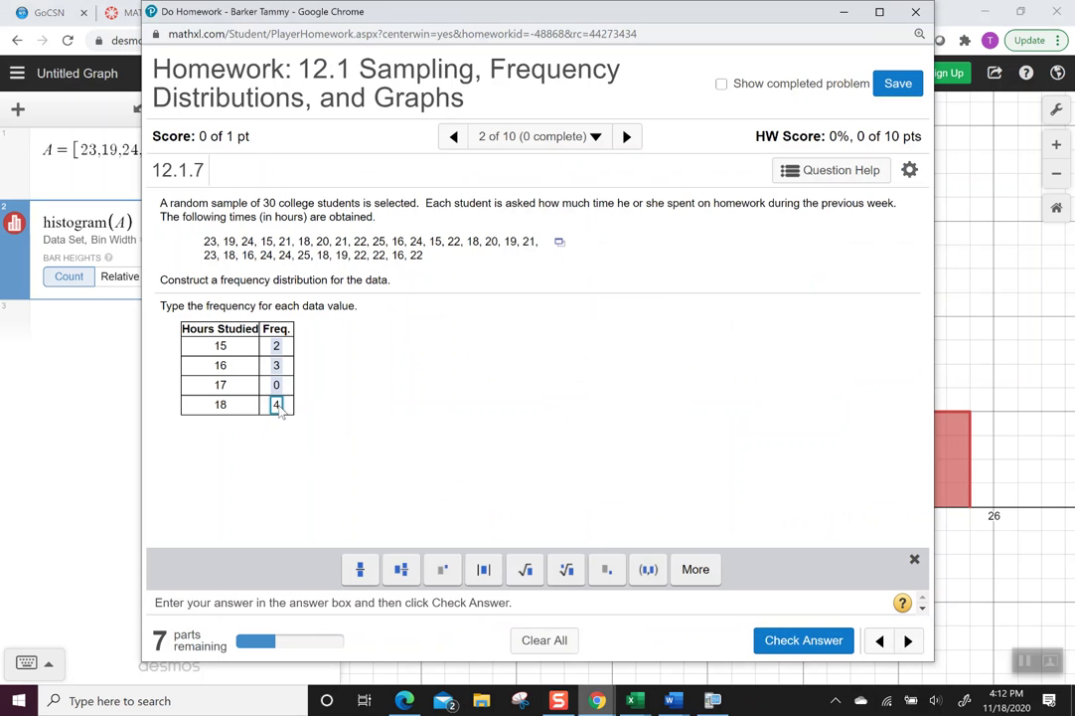
{"action": "key", "text": "Return"}
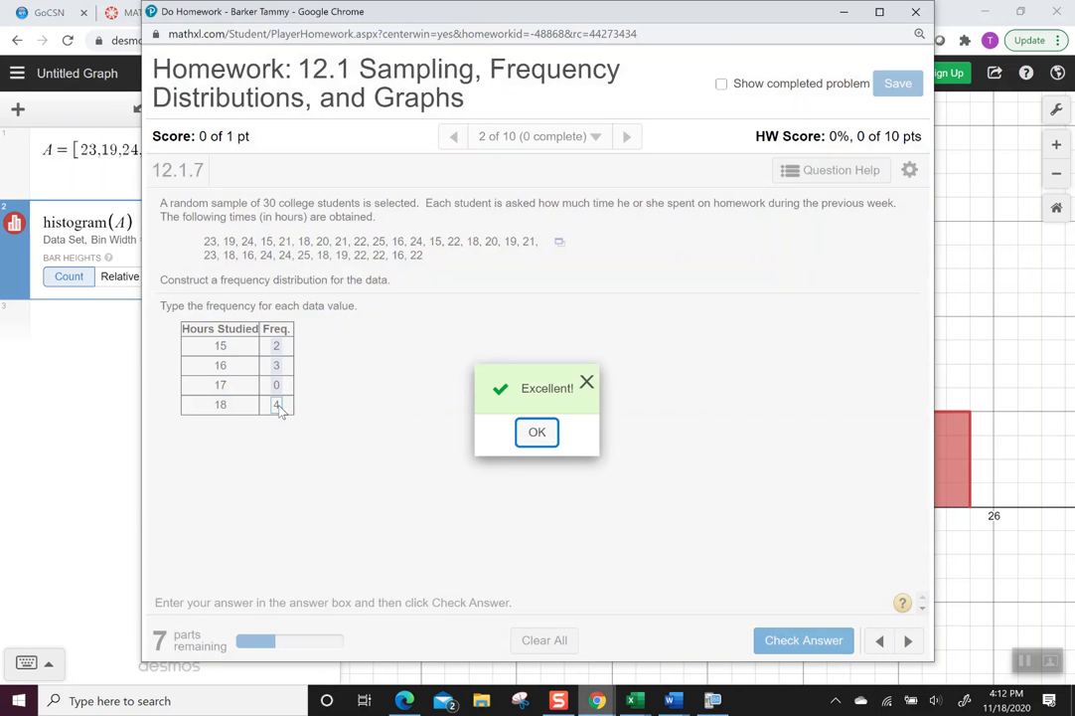
{"action": "key", "text": "Return"}
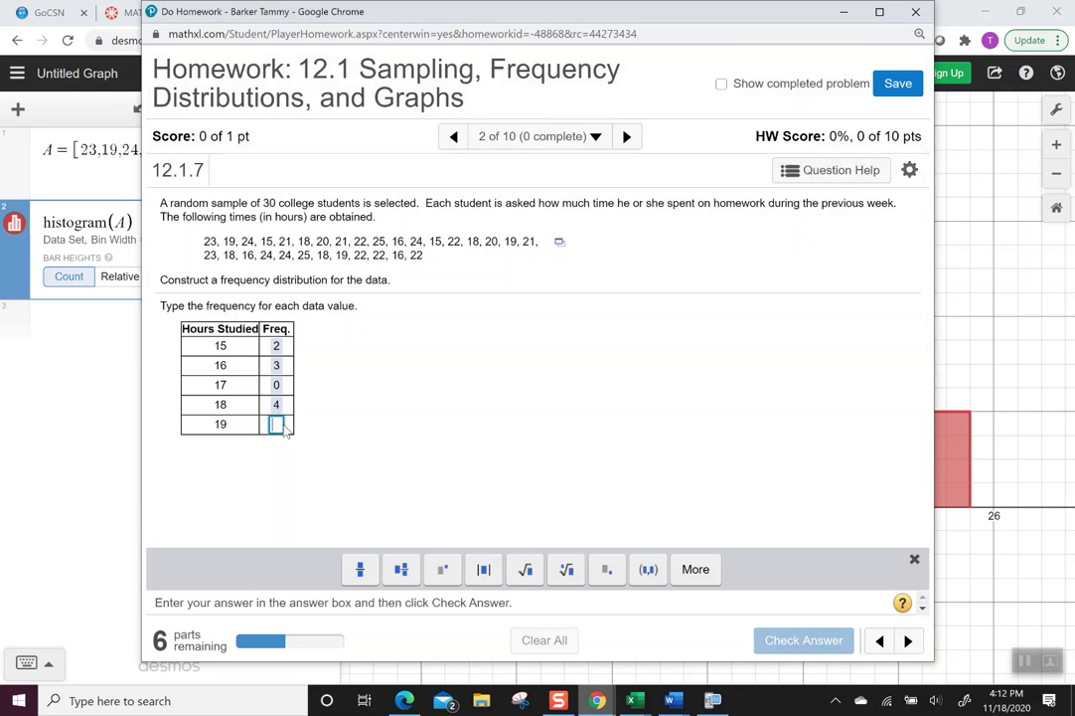
{"action": "type", "text": "3"}
{"action": "key", "text": "Return"}
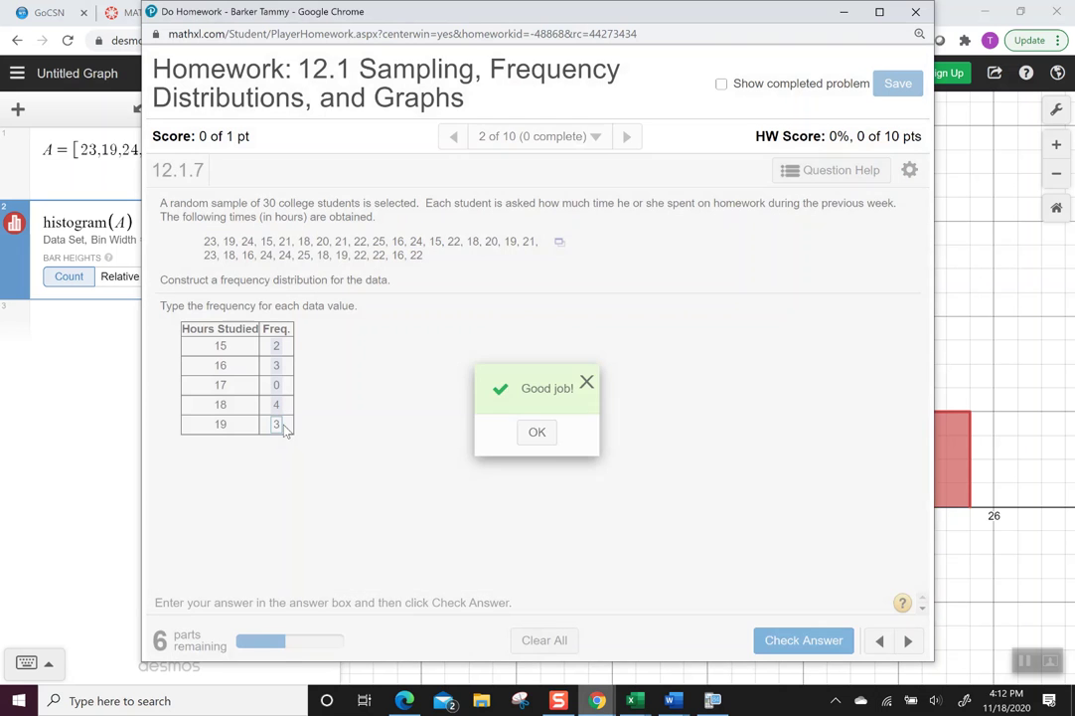
{"action": "left_click", "coordinate": [520, 444]}
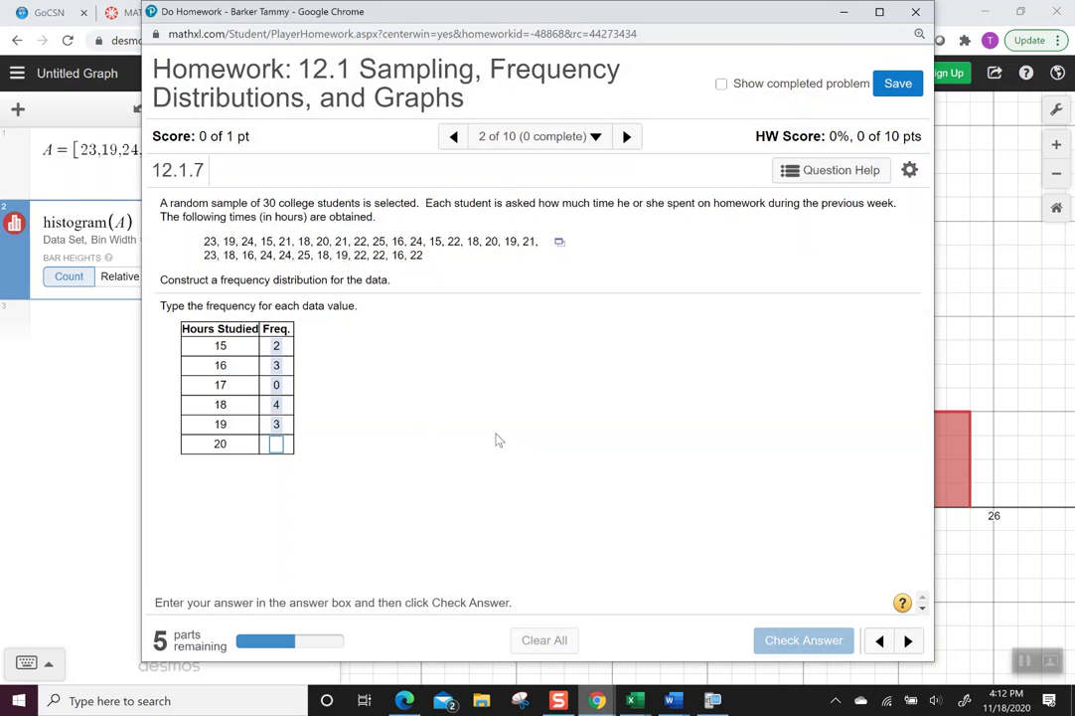
{"action": "left_click", "coordinate": [276, 445]}
{"action": "type", "text": "2"}
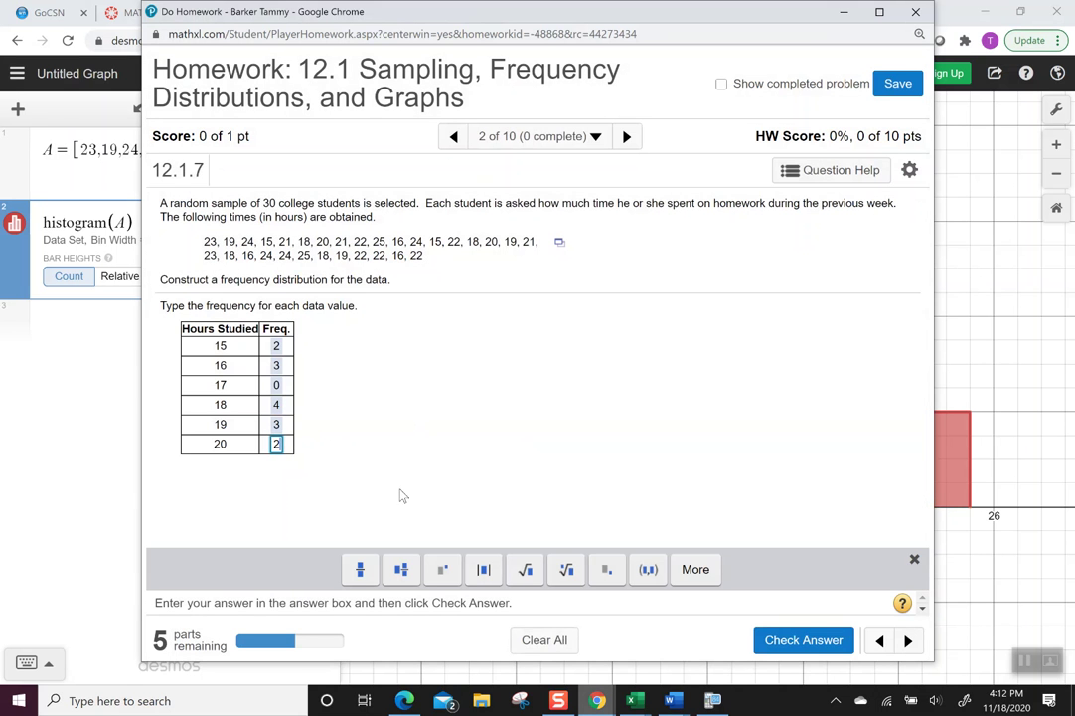
{"action": "key", "text": "Return"}
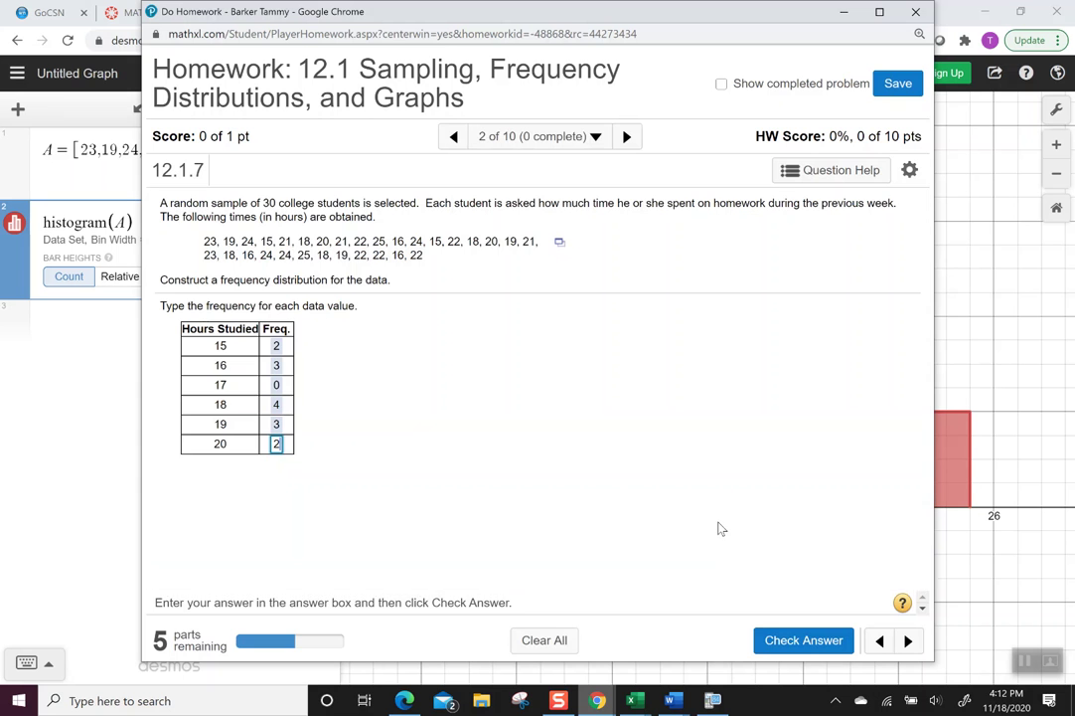
{"action": "key", "text": "Return"}
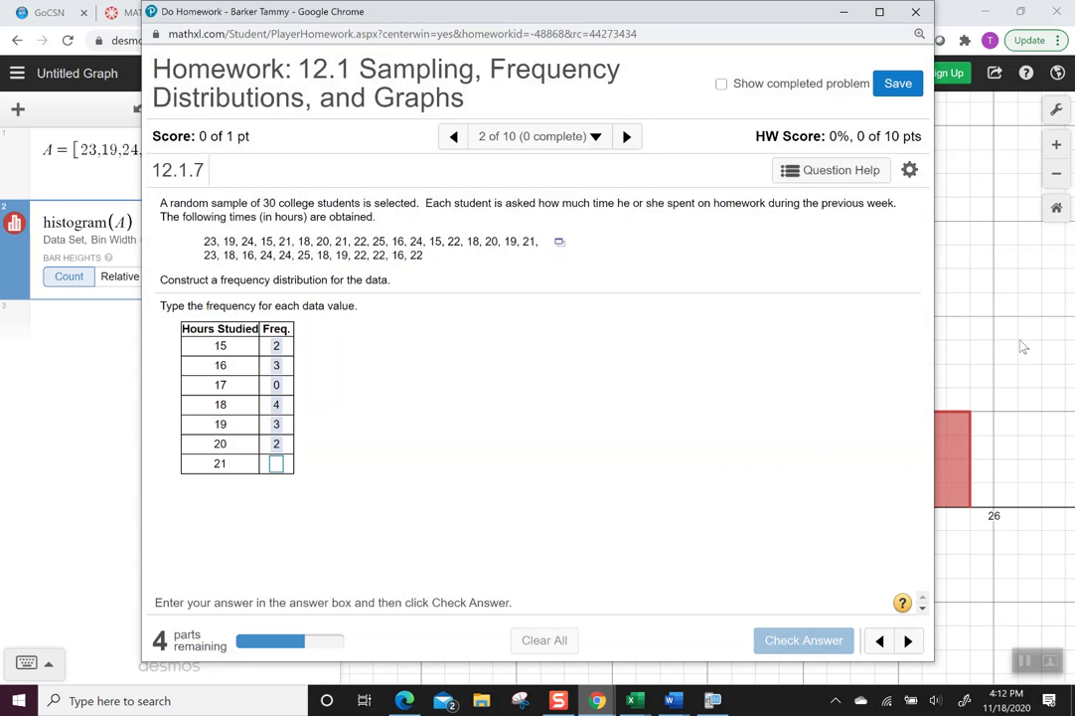
Recheck the histogram and enter frequencies 3, 5 and 2 for 21–23 hours
{"action": "left_click", "coordinate": [844, 12]}
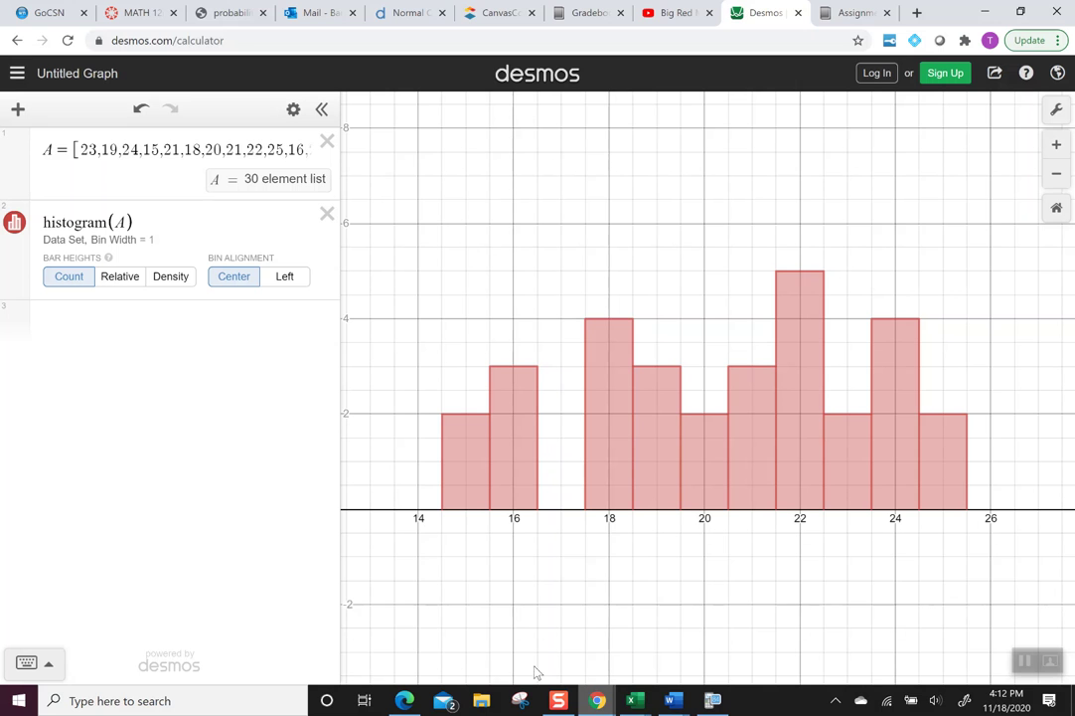
{"action": "mouse_move", "coordinate": [597, 701]}
{"action": "left_click", "coordinate": [661, 636]}
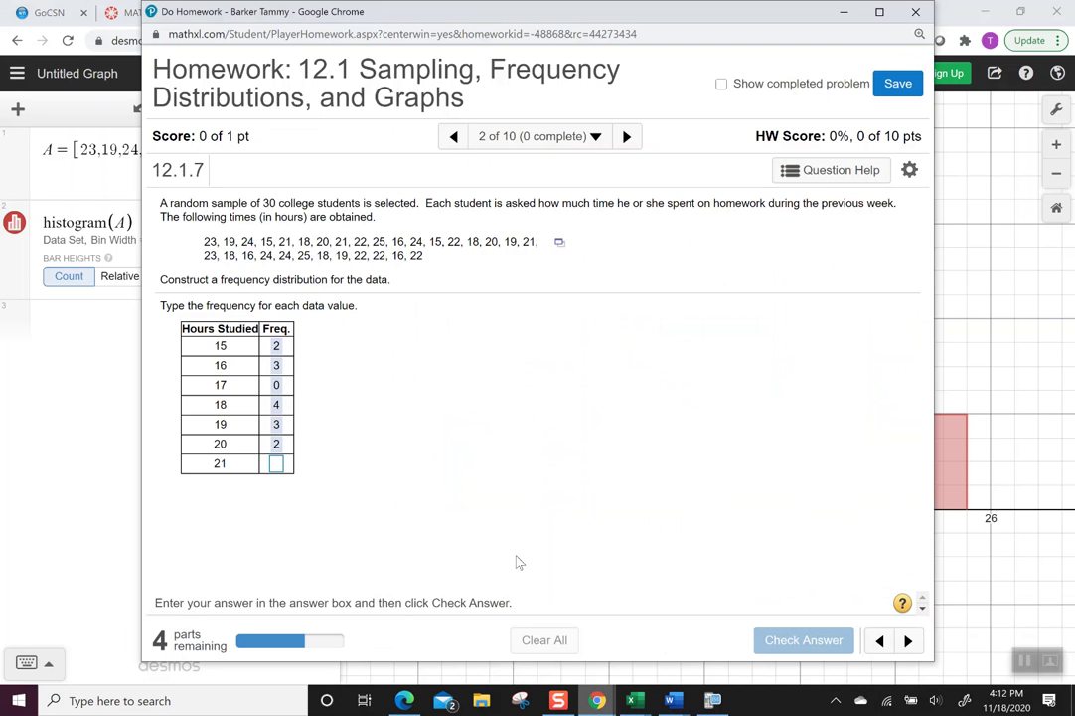
{"action": "left_click", "coordinate": [278, 472]}
{"action": "type", "text": "2"}
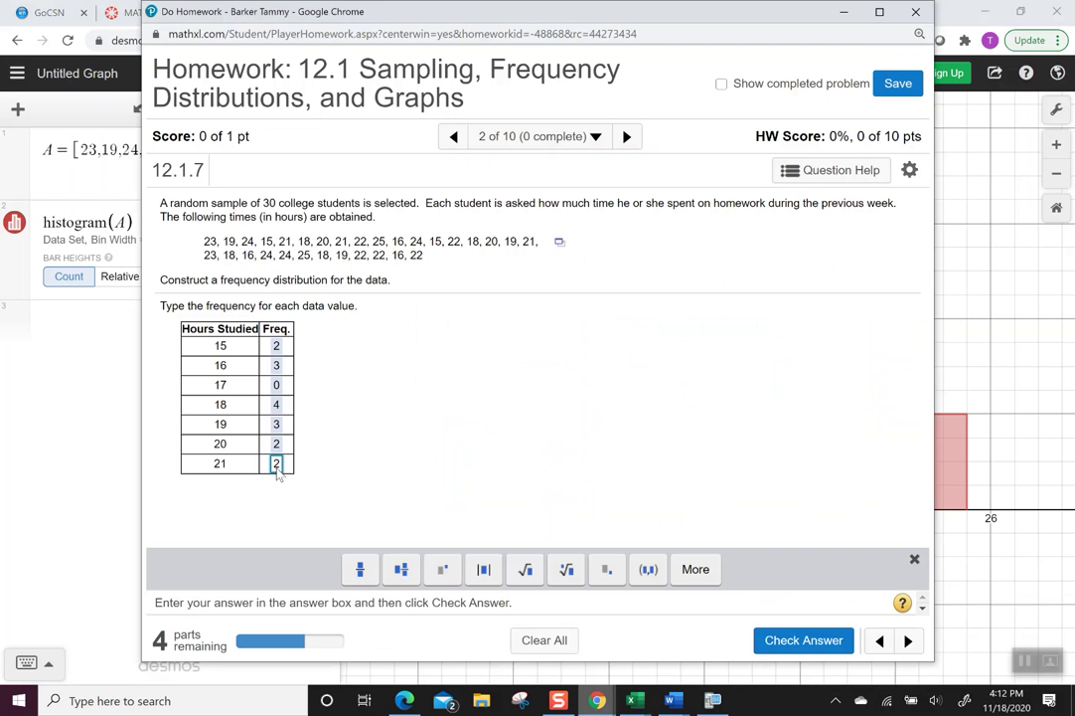
{"action": "key", "text": "BackSpace"}
{"action": "type", "text": "3"}
{"action": "key", "text": "Return"}
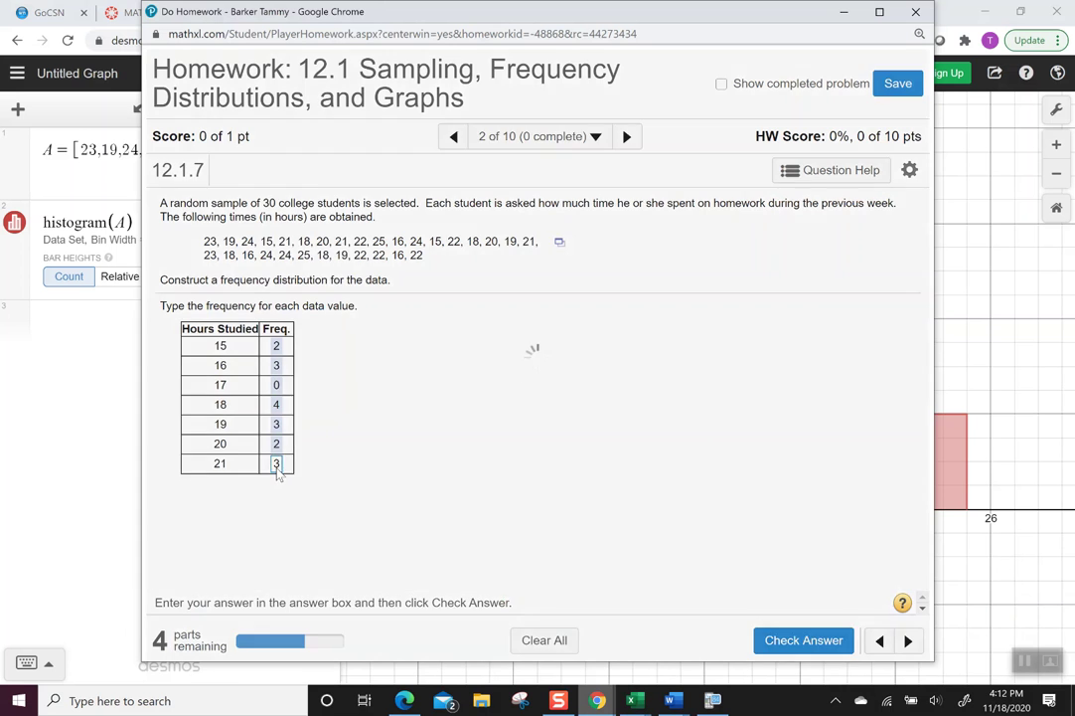
{"action": "left_click", "coordinate": [537, 431]}
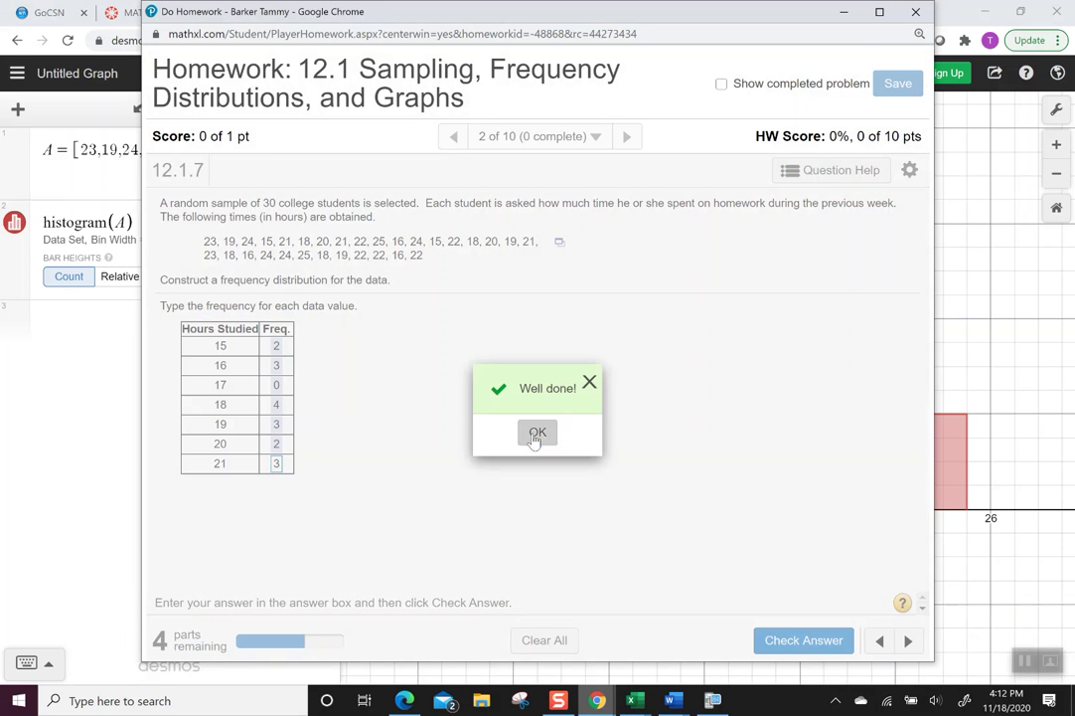
{"action": "left_click", "coordinate": [279, 484]}
{"action": "type", "text": "5"}
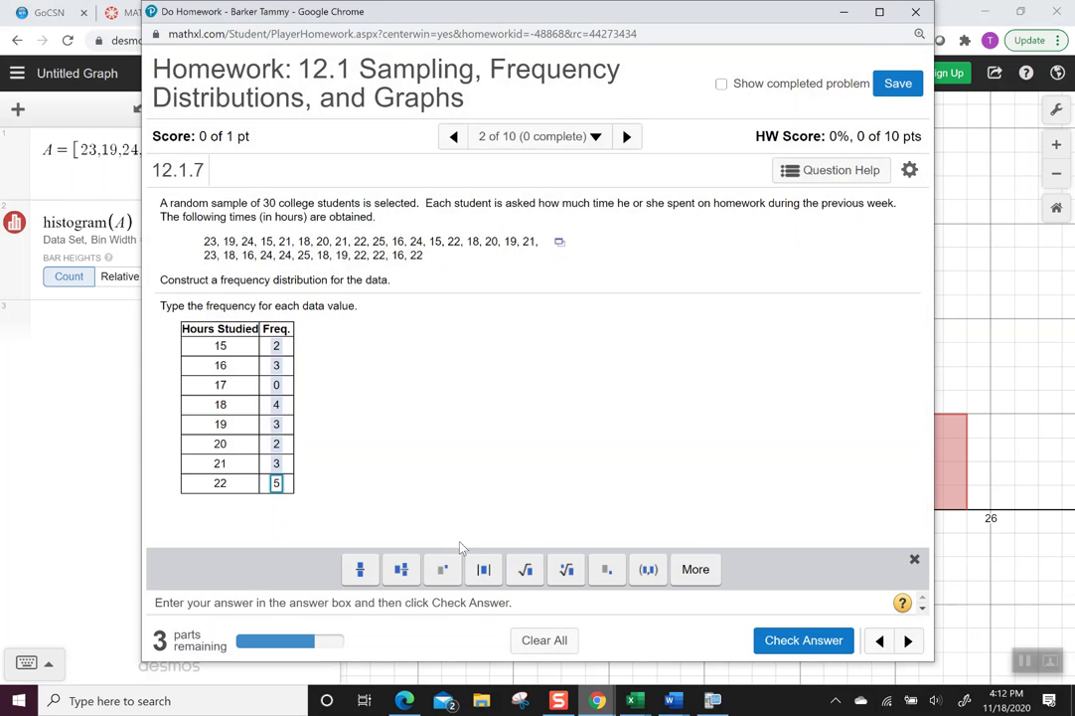
{"action": "key", "text": "Return"}
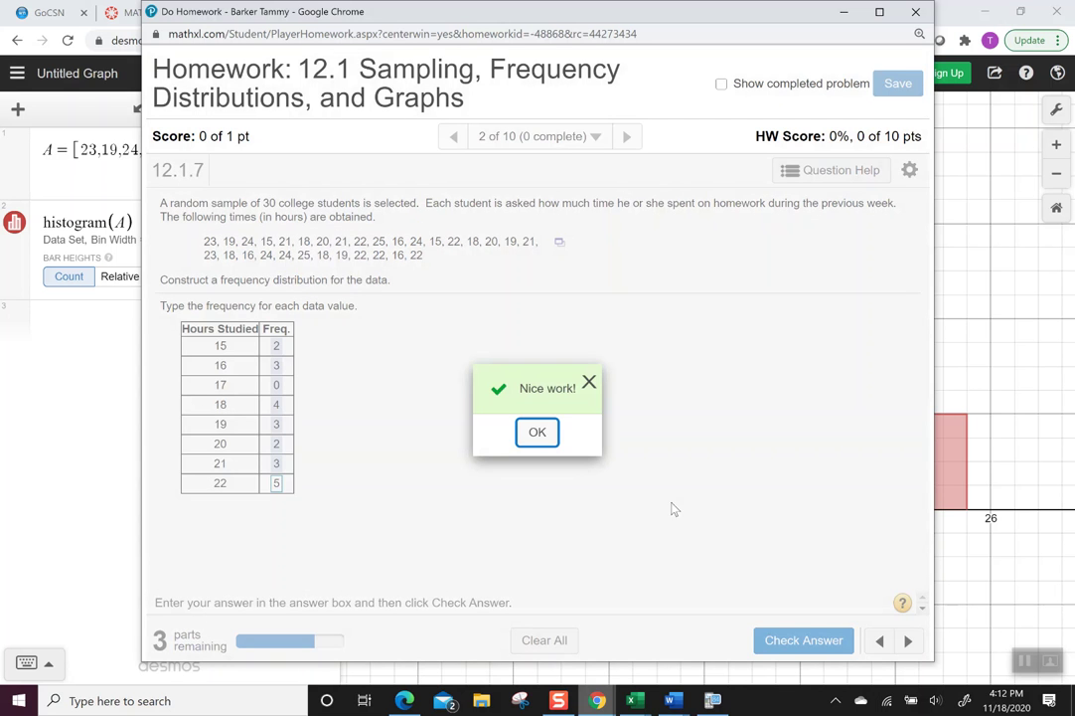
{"action": "left_click", "coordinate": [529, 435]}
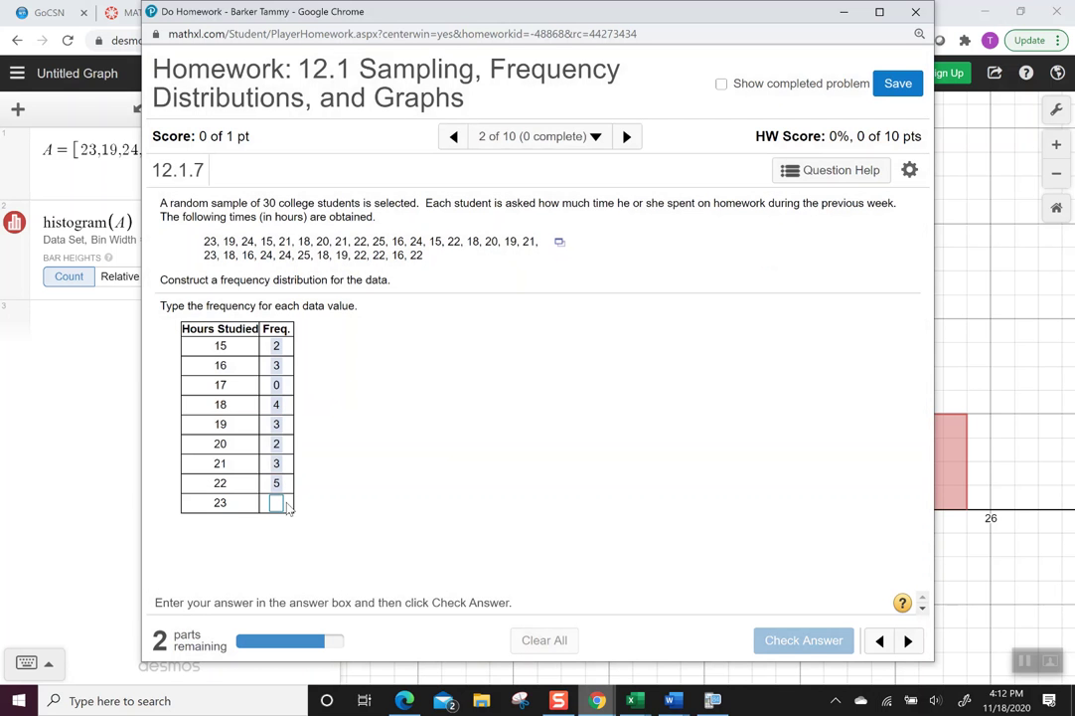
{"action": "left_click", "coordinate": [278, 502]}
{"action": "type", "text": "2"}
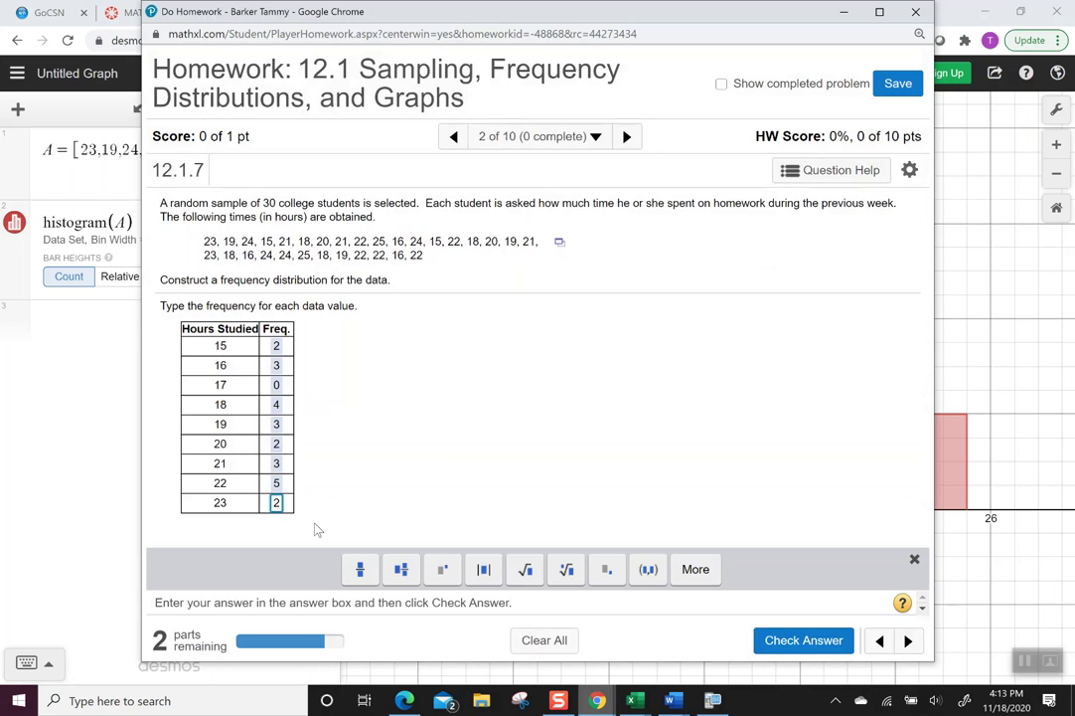
{"action": "key", "text": "Return"}
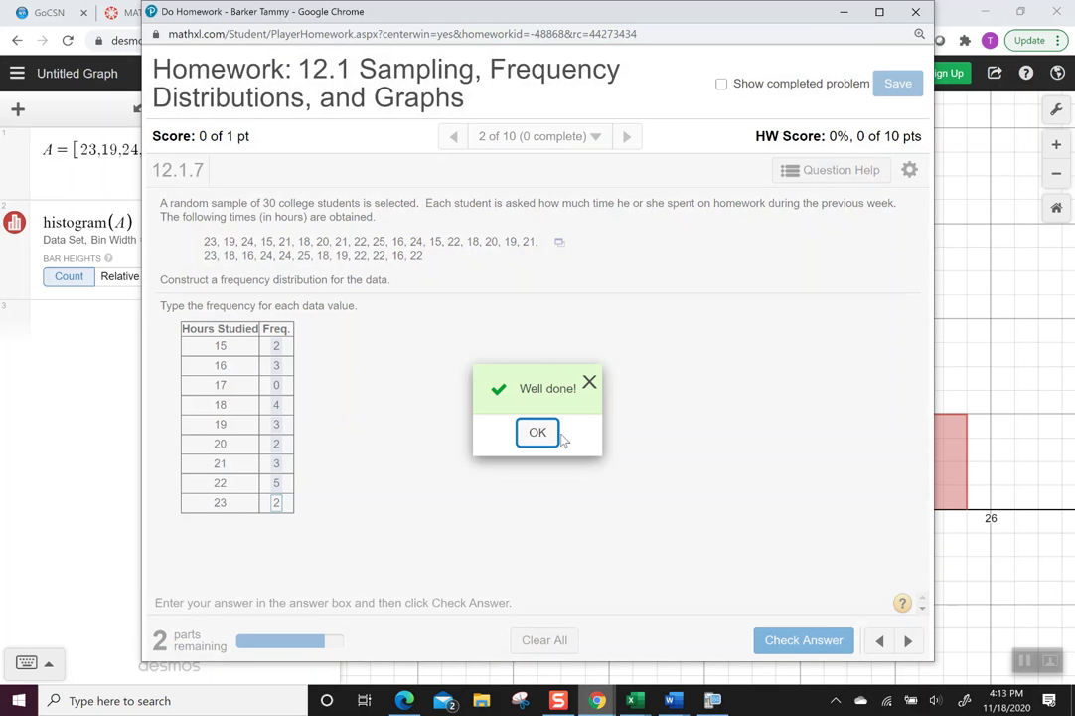
{"action": "left_click", "coordinate": [546, 437]}
Enter the final frequencies 4 and 2 for 24 and 25 hours and continue
{"action": "left_click", "coordinate": [949, 326]}
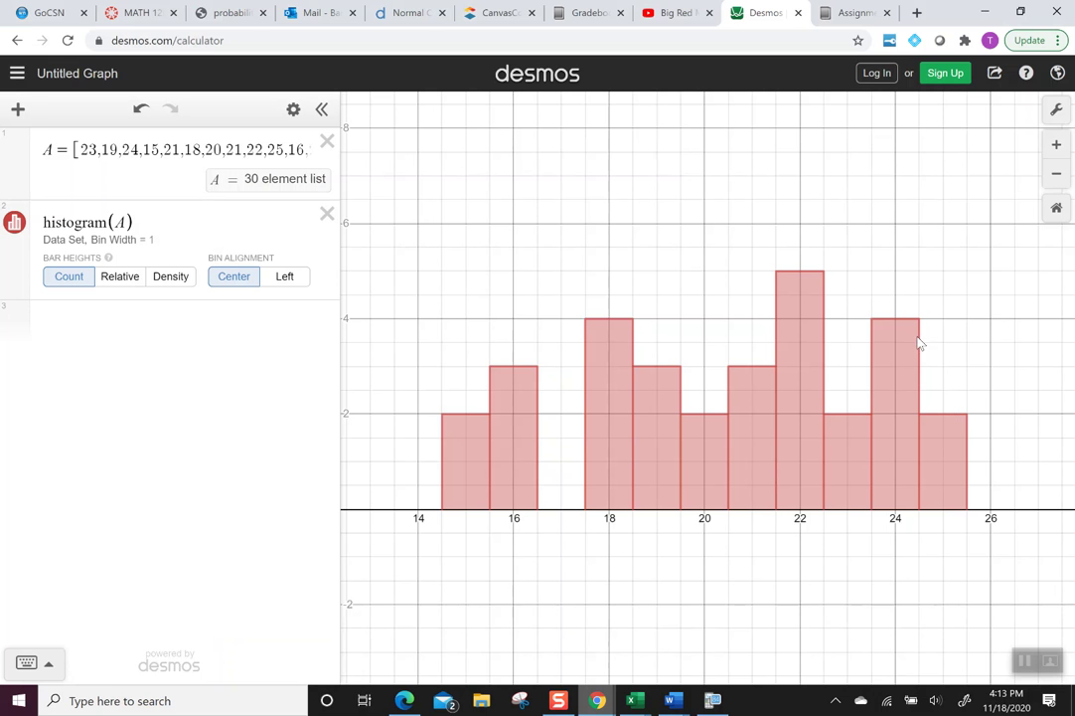
{"action": "mouse_move", "coordinate": [596, 701]}
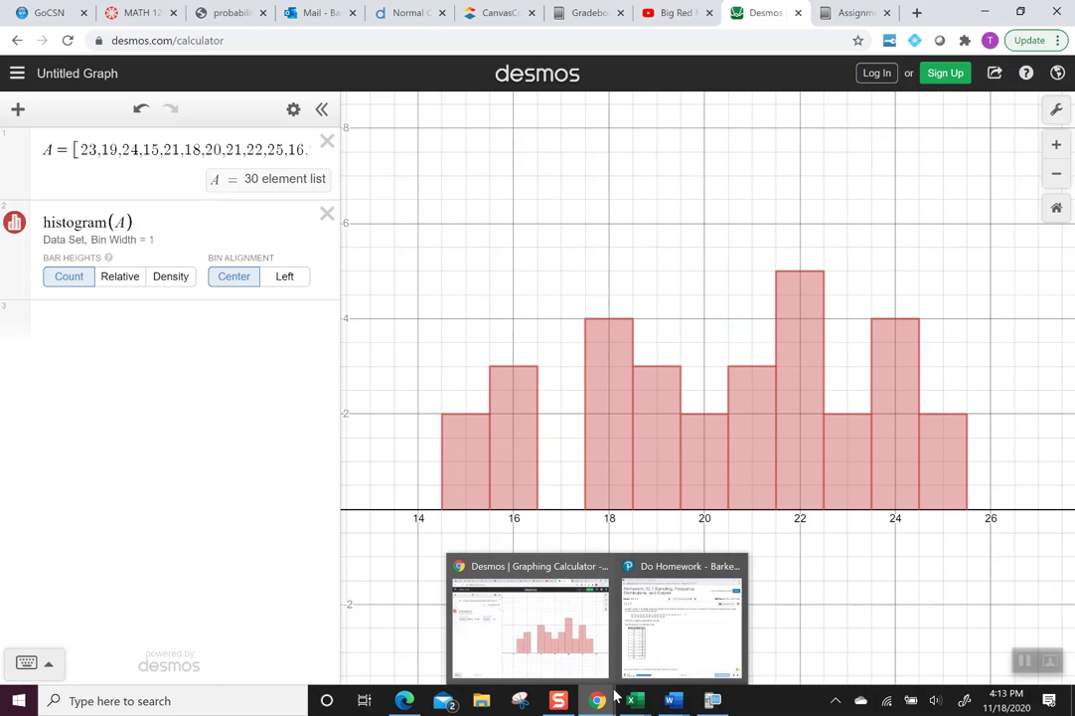
{"action": "left_click", "coordinate": [639, 615]}
{"action": "left_click", "coordinate": [282, 521]}
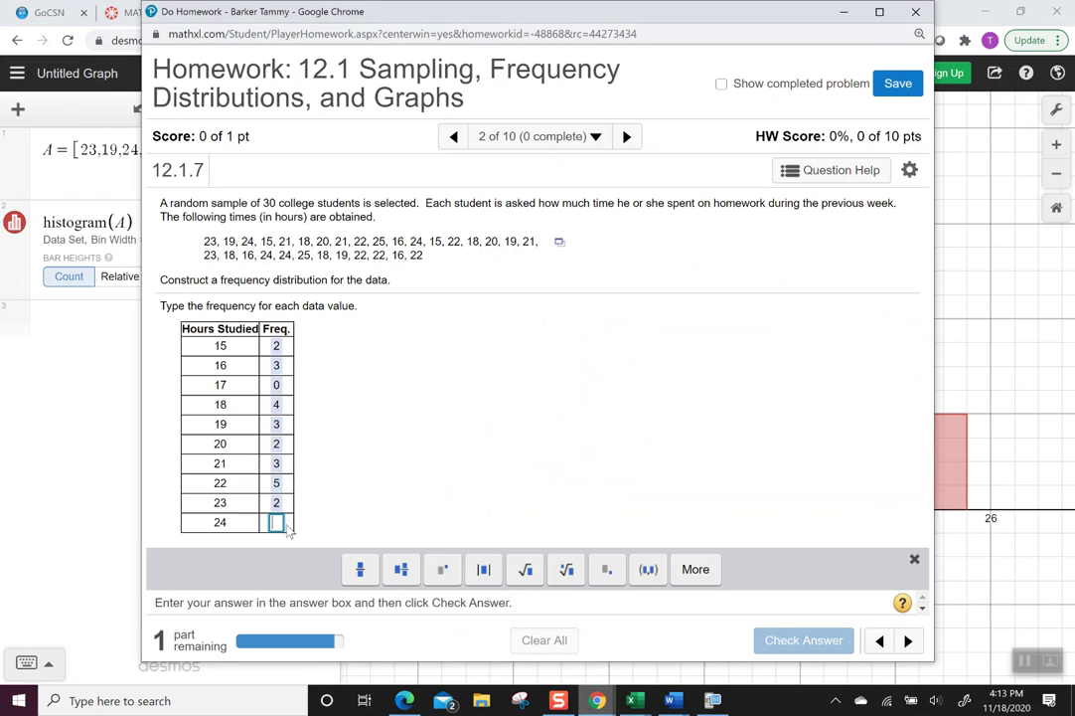
{"action": "type", "text": "4"}
{"action": "key", "text": "Return"}
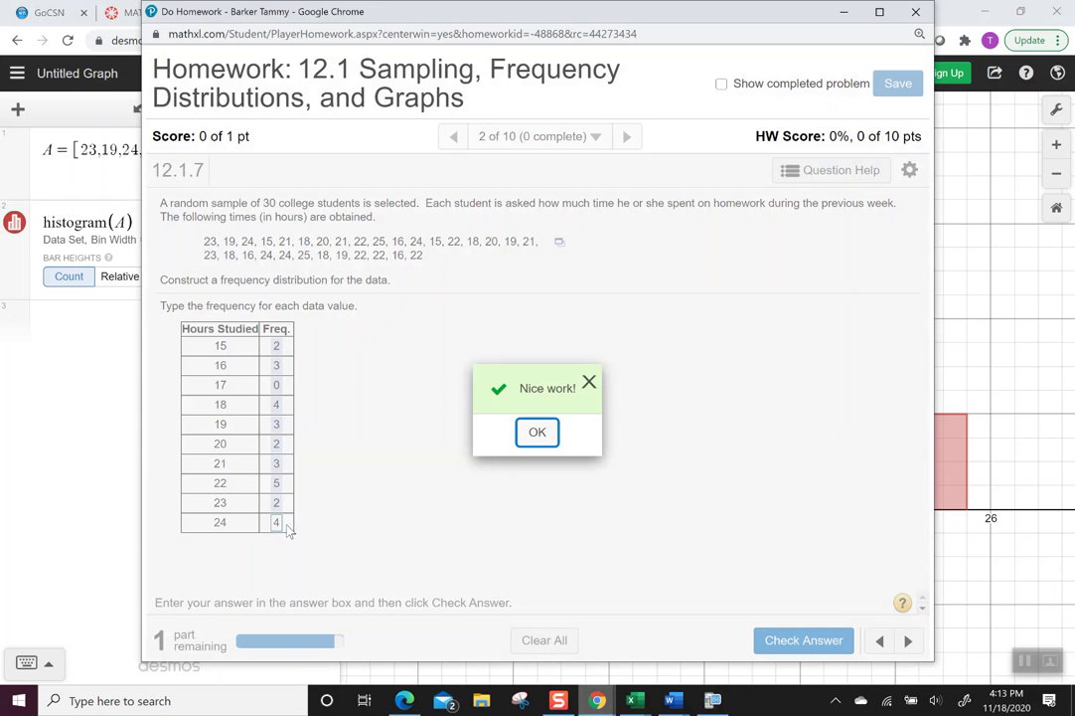
{"action": "left_click", "coordinate": [540, 434]}
{"action": "left_click", "coordinate": [279, 542]}
{"action": "type", "text": "2"}
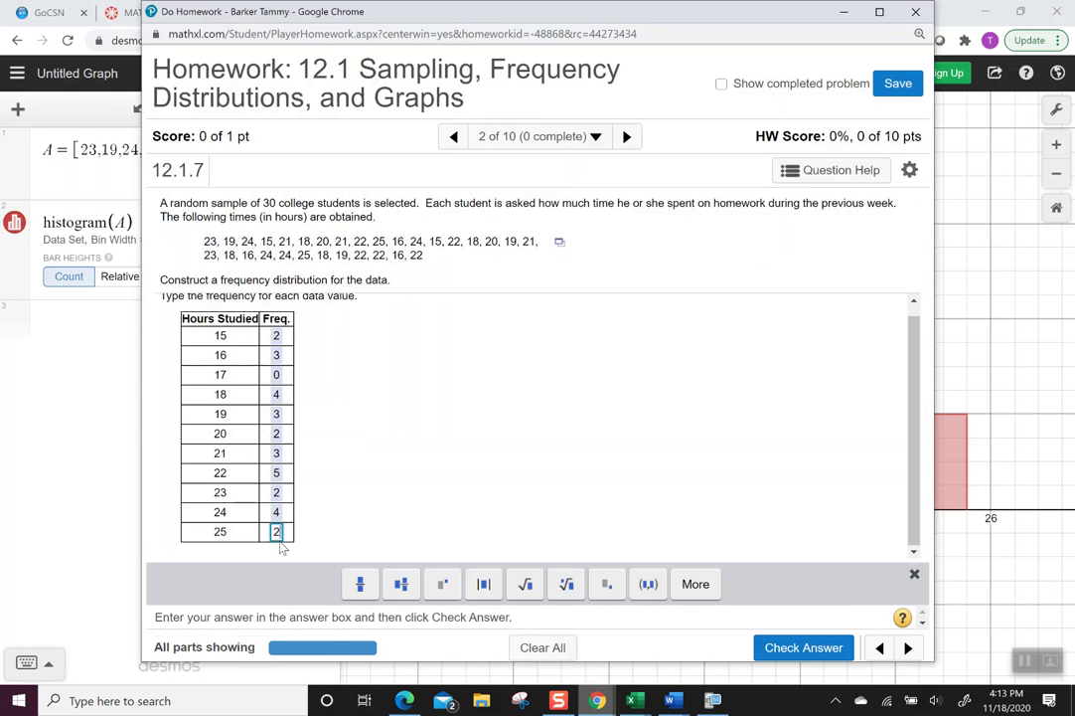
{"action": "key", "text": "Return"}
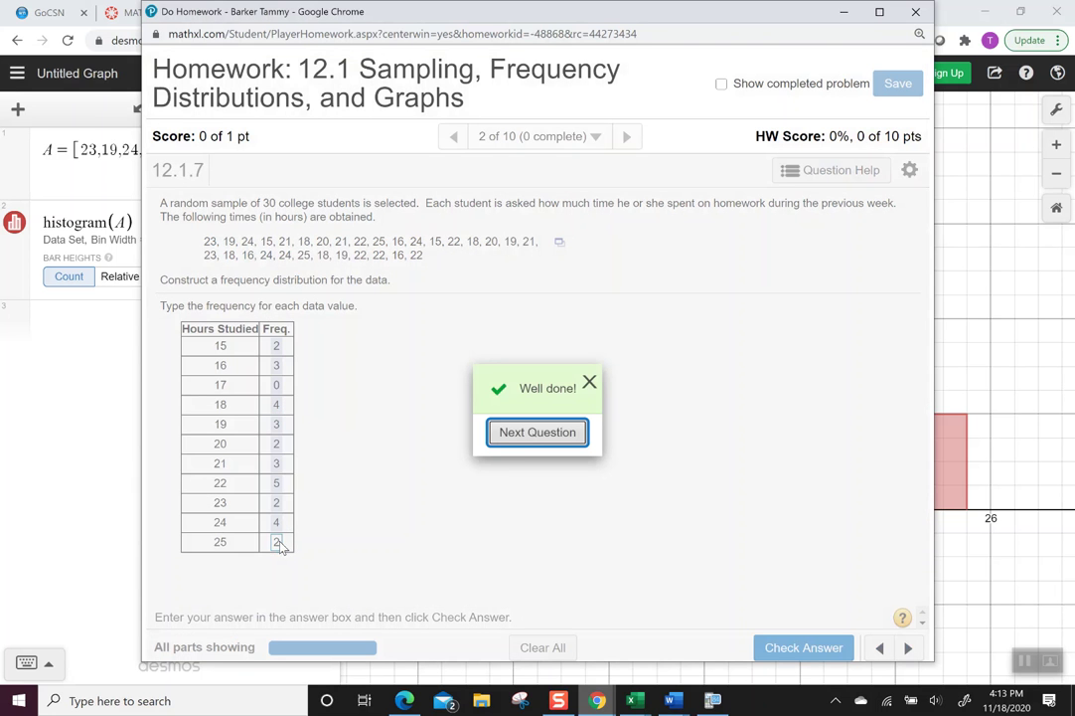
{"action": "left_click", "coordinate": [523, 427]}
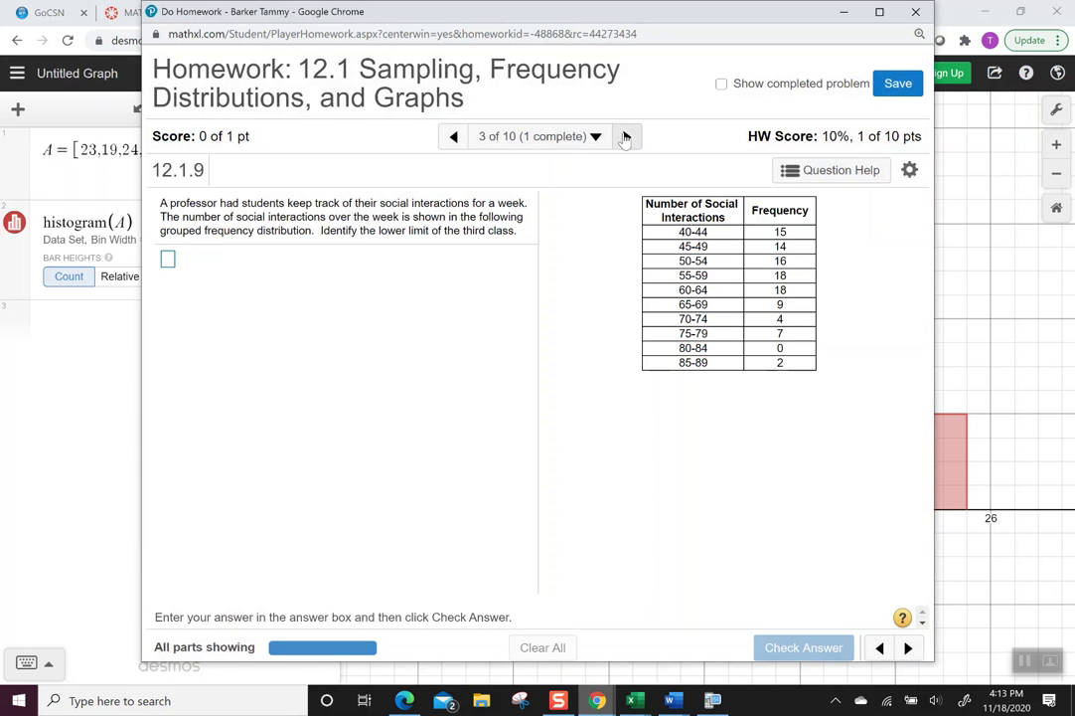
Advance three questions to 12.1.17 on presidents' inauguration ages
{"action": "left_click", "coordinate": [626, 136]}
{"action": "left_click", "coordinate": [626, 136]}
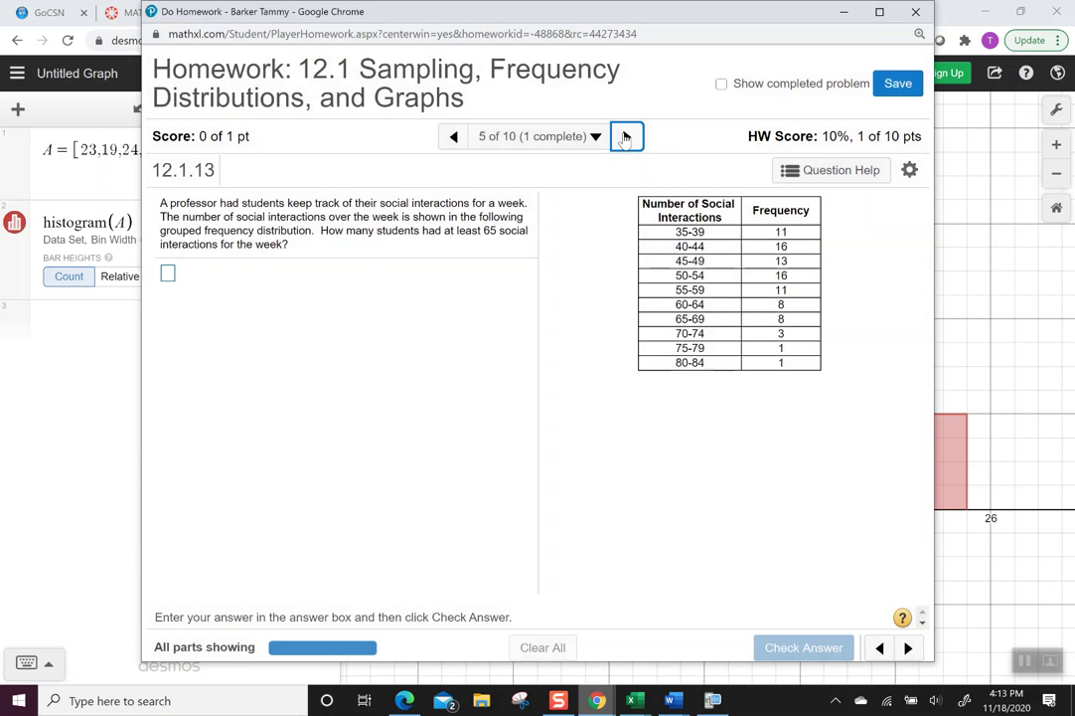
{"action": "left_click", "coordinate": [626, 136]}
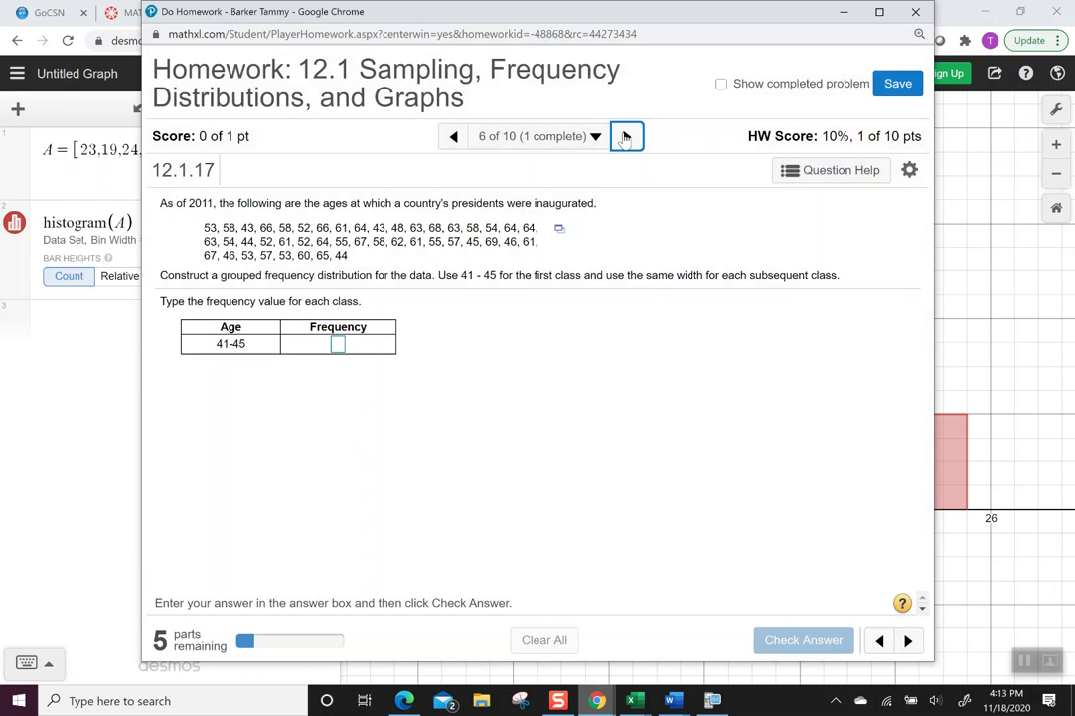
Copy the inauguration-ages data list and return to Desmos
{"action": "left_click", "coordinate": [558, 232]}
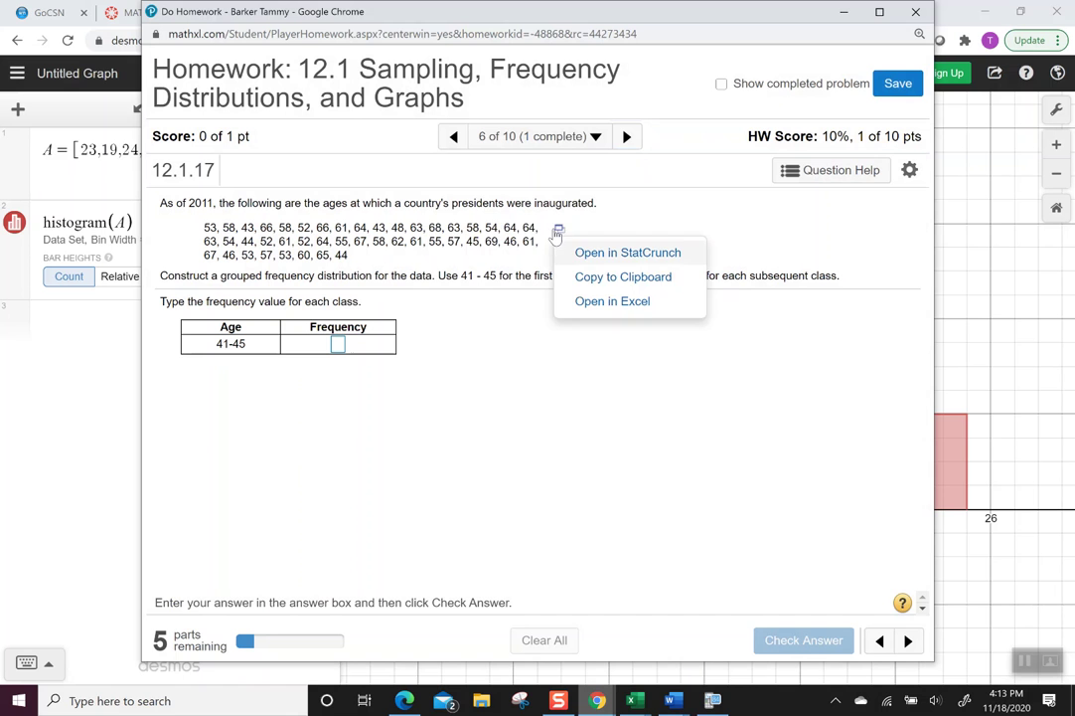
{"action": "left_click", "coordinate": [595, 281]}
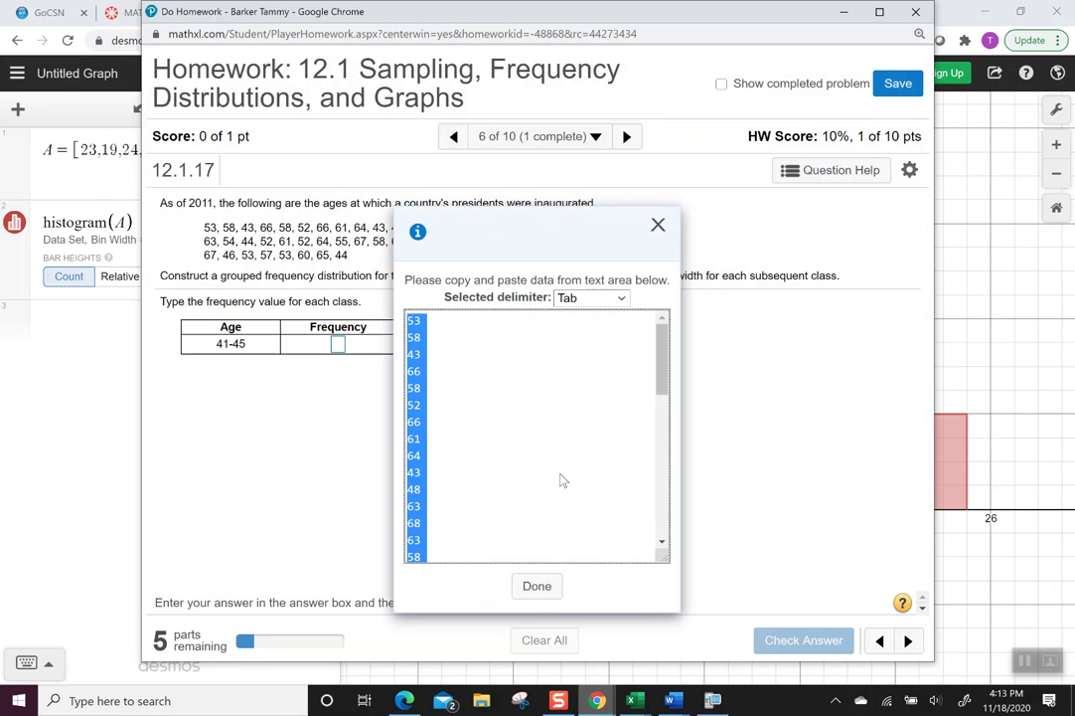
{"action": "right_click", "coordinate": [414, 464]}
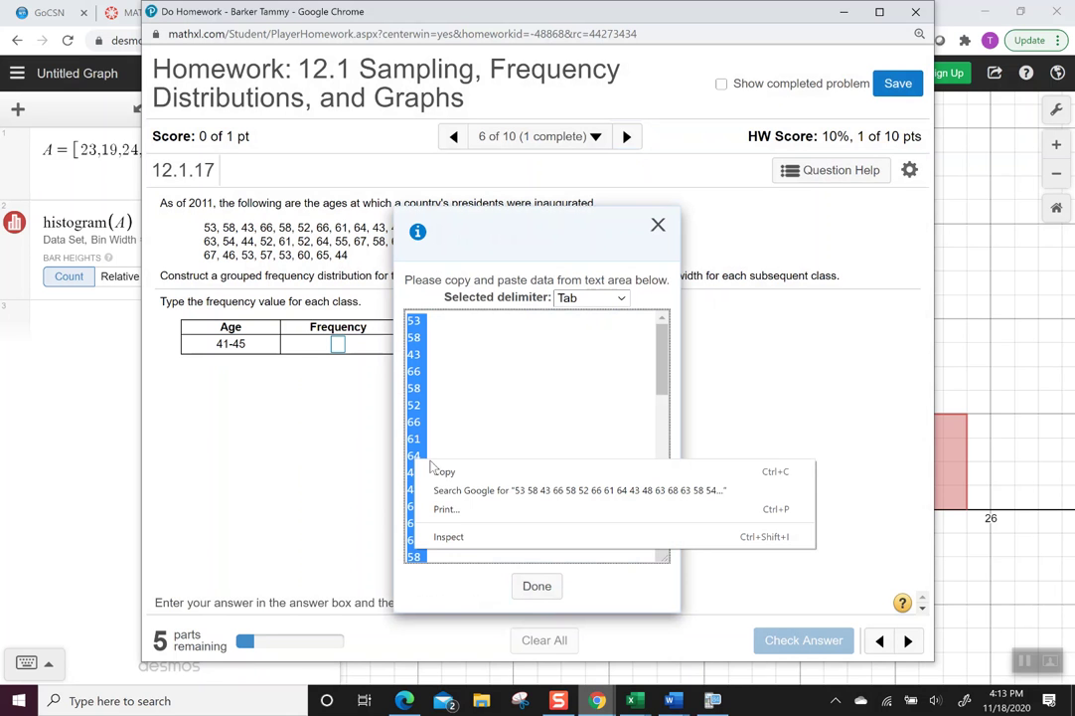
{"action": "left_click", "coordinate": [442, 470]}
{"action": "left_click", "coordinate": [537, 585]}
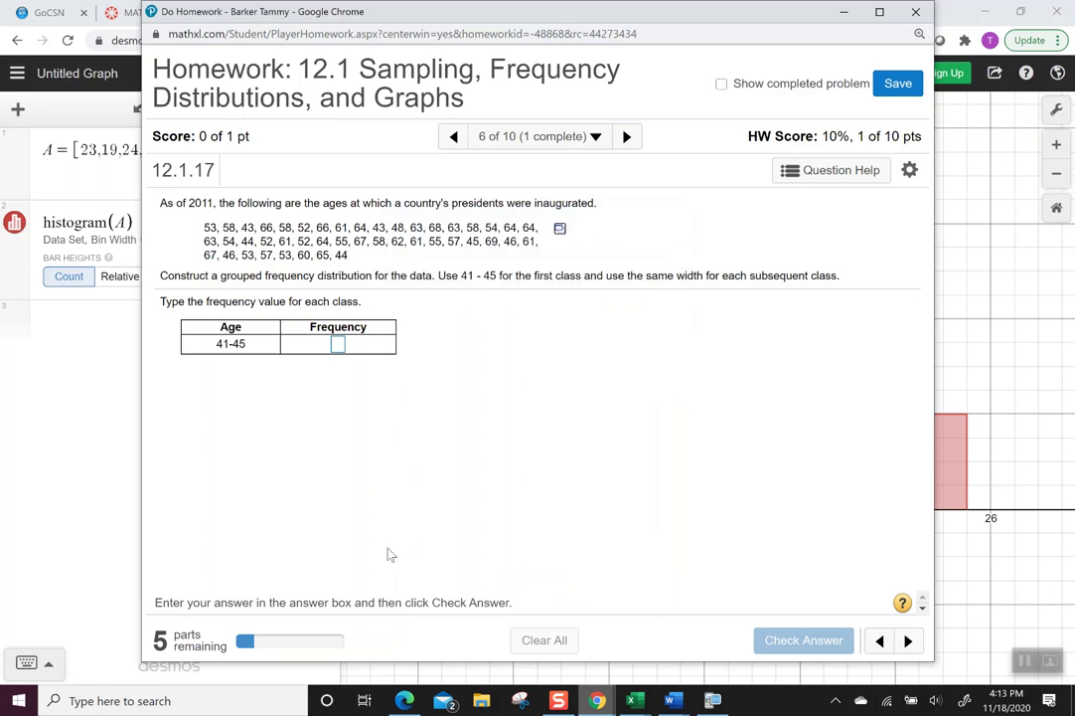
{"action": "left_click", "coordinate": [50, 402]}
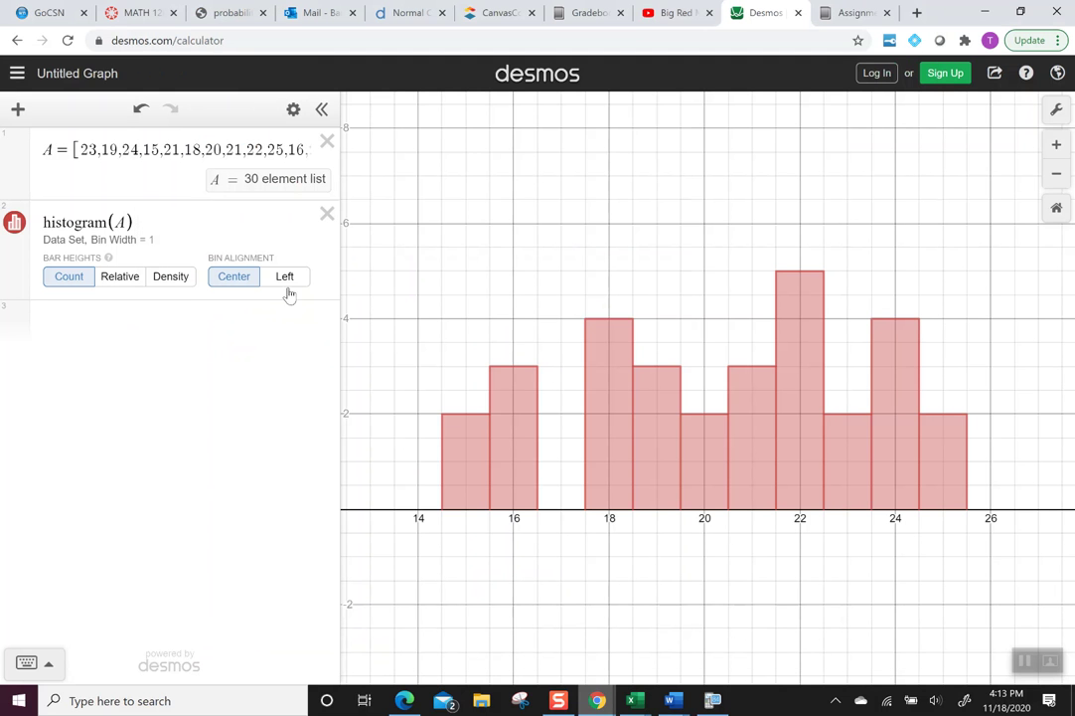
Paste the 44 ages as list B = [53,58,43,…] and hide histogram(A)
{"action": "left_click", "coordinate": [197, 314]}
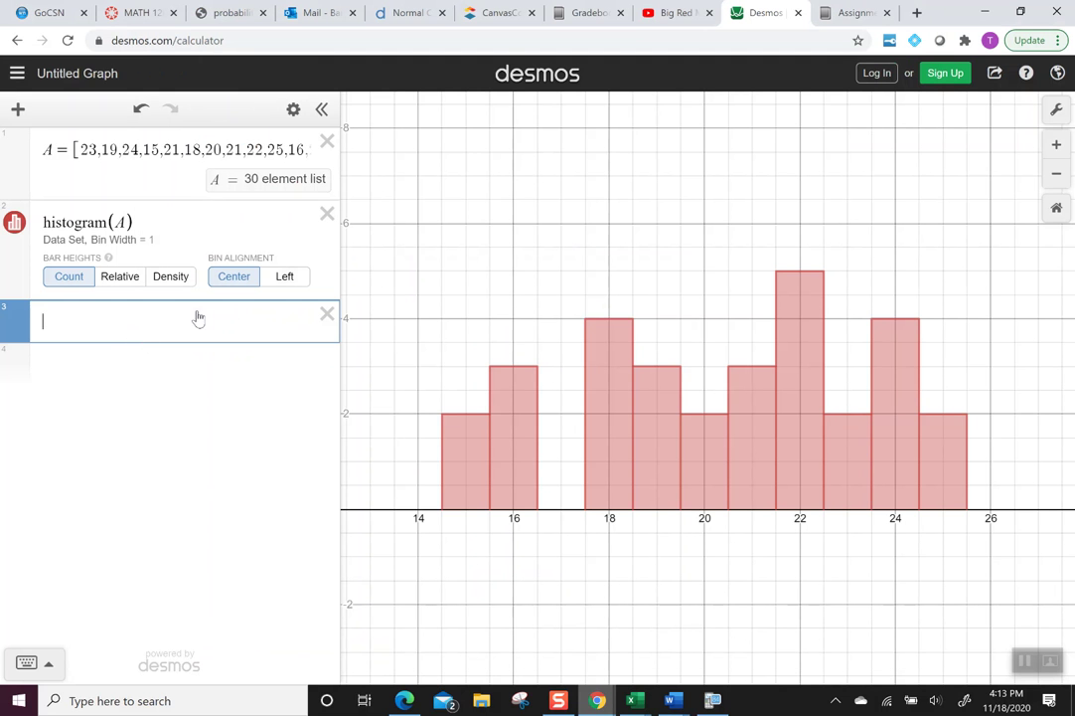
{"action": "key", "text": "ctrl+v"}
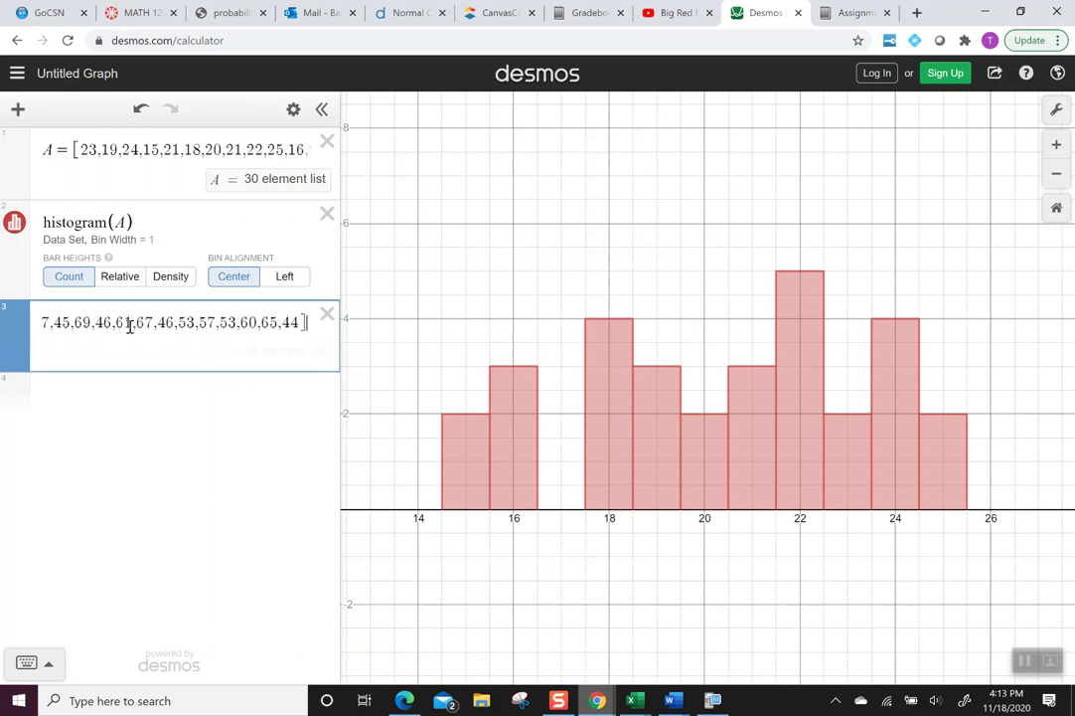
{"action": "key", "text": "Left"}
{"action": "key", "text": "Left"}
{"action": "key", "text": "Left"}
{"action": "key", "text": "Left"}
{"action": "key", "text": "Left"}
{"action": "key", "text": "Left"}
{"action": "key", "text": "Left"}
{"action": "key", "text": "Left"}
{"action": "key", "text": "Left"}
{"action": "key", "text": "Left"}
{"action": "key", "text": "Left"}
{"action": "key", "text": "Left"}
{"action": "key", "text": "Left"}
{"action": "key", "text": "Left"}
{"action": "key", "text": "Left"}
{"action": "key", "text": "Left"}
{"action": "key", "text": "Left"}
{"action": "key", "text": "Left"}
{"action": "key", "text": "Left"}
{"action": "key", "text": "Left"}
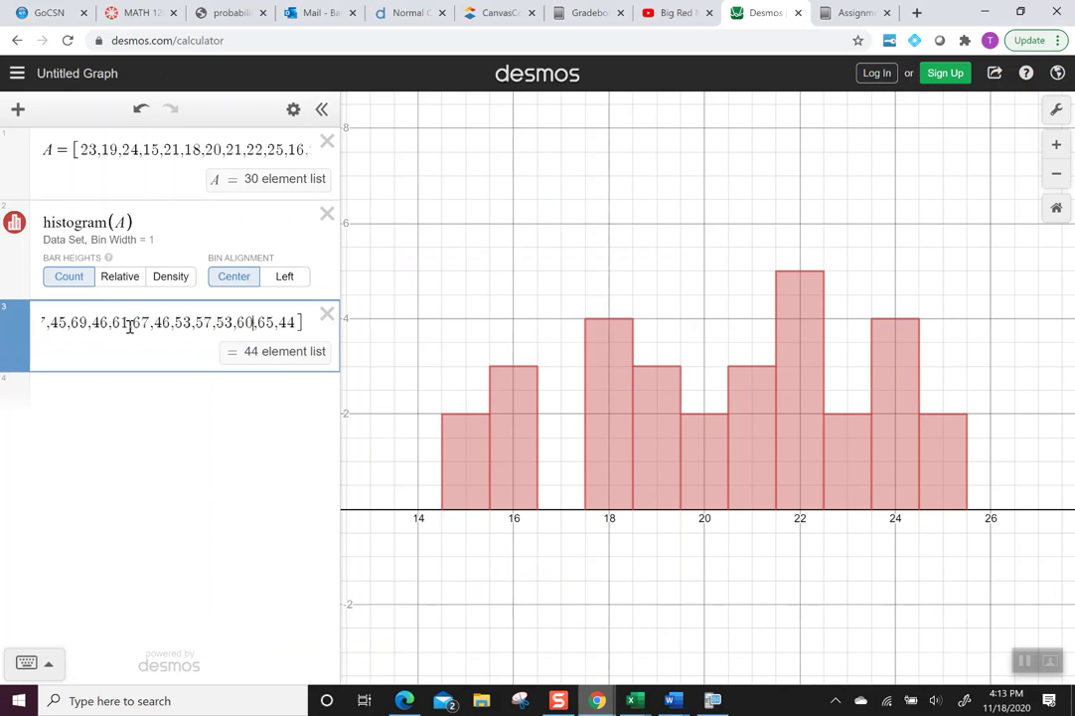
{"action": "key", "text": "Left"}
{"action": "key", "text": "Left"}
{"action": "key", "text": "Left"}
{"action": "key", "text": "Left"}
{"action": "key", "text": "Left"}
{"action": "key", "text": "Left"}
{"action": "key", "text": "Left"}
{"action": "key", "text": "Left"}
{"action": "key", "text": "Left"}
{"action": "key", "text": "Left"}
{"action": "key", "text": "Left"}
{"action": "key", "text": "Left"}
{"action": "key", "text": "Left"}
{"action": "key", "text": "Left"}
{"action": "key", "text": "Left"}
{"action": "key", "text": "Left"}
{"action": "key", "text": "Left"}
{"action": "key", "text": "Left"}
{"action": "key", "text": "Left"}
{"action": "key", "text": "Left"}
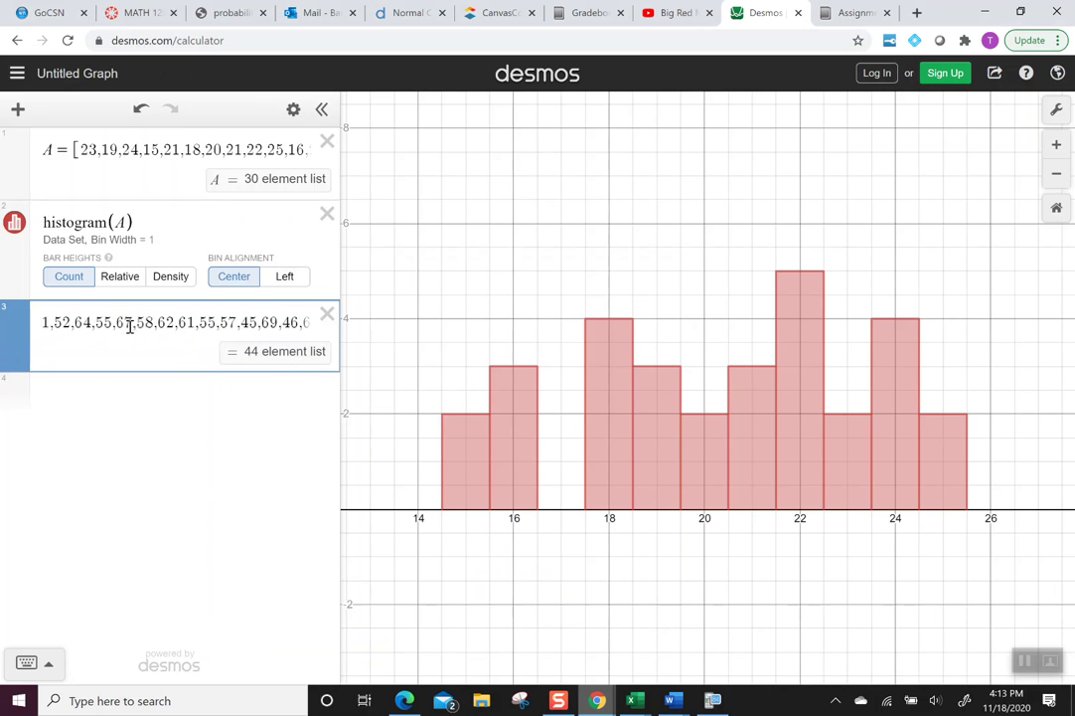
{"action": "key", "text": "Left"}
{"action": "key", "text": "Left"}
{"action": "key", "text": "Left"}
{"action": "key", "text": "Left"}
{"action": "key", "text": "Left"}
{"action": "key", "text": "Left"}
{"action": "key", "text": "Left"}
{"action": "key", "text": "Left"}
{"action": "key", "text": "Left"}
{"action": "key", "text": "Left"}
{"action": "key", "text": "Left"}
{"action": "key", "text": "Left"}
{"action": "key", "text": "Left"}
{"action": "key", "text": "Left"}
{"action": "key", "text": "Left"}
{"action": "key", "text": "Left"}
{"action": "key", "text": "Left"}
{"action": "key", "text": "Left"}
{"action": "key", "text": "Left"}
{"action": "key", "text": "Left"}
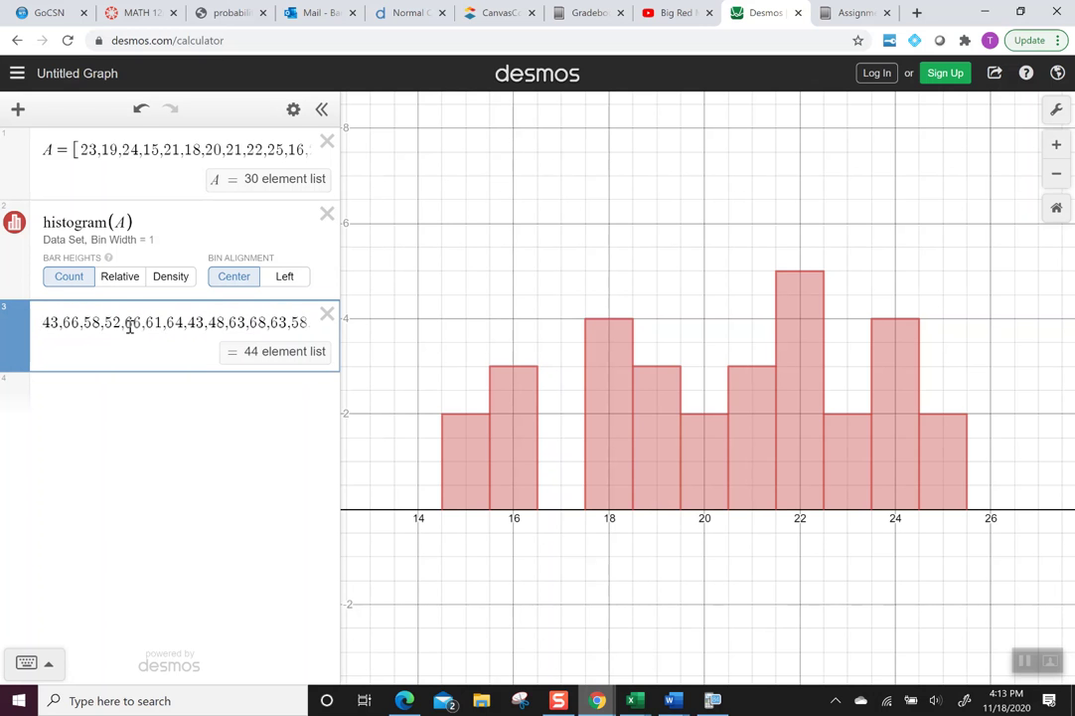
{"action": "type", "text": "B=[53,58,"}
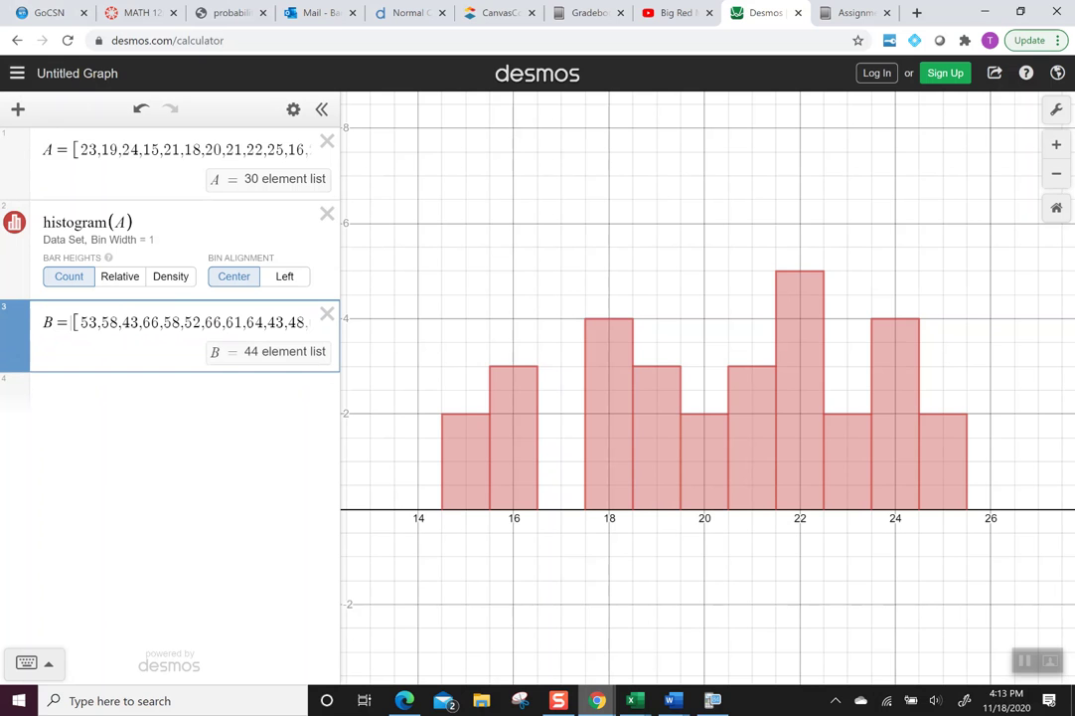
{"action": "left_click", "coordinate": [14, 221]}
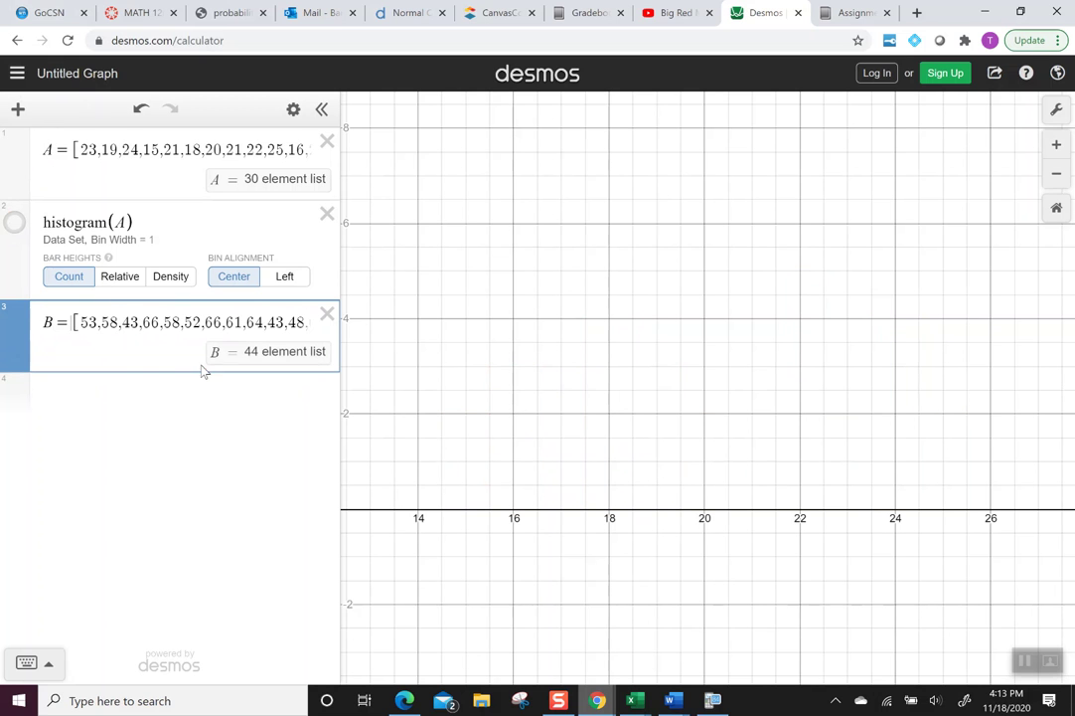
{"action": "left_click", "coordinate": [75, 396]}
Plot histogram(B), zoom to fit, and add its bin width argument
{"action": "type", "text": "hist"}
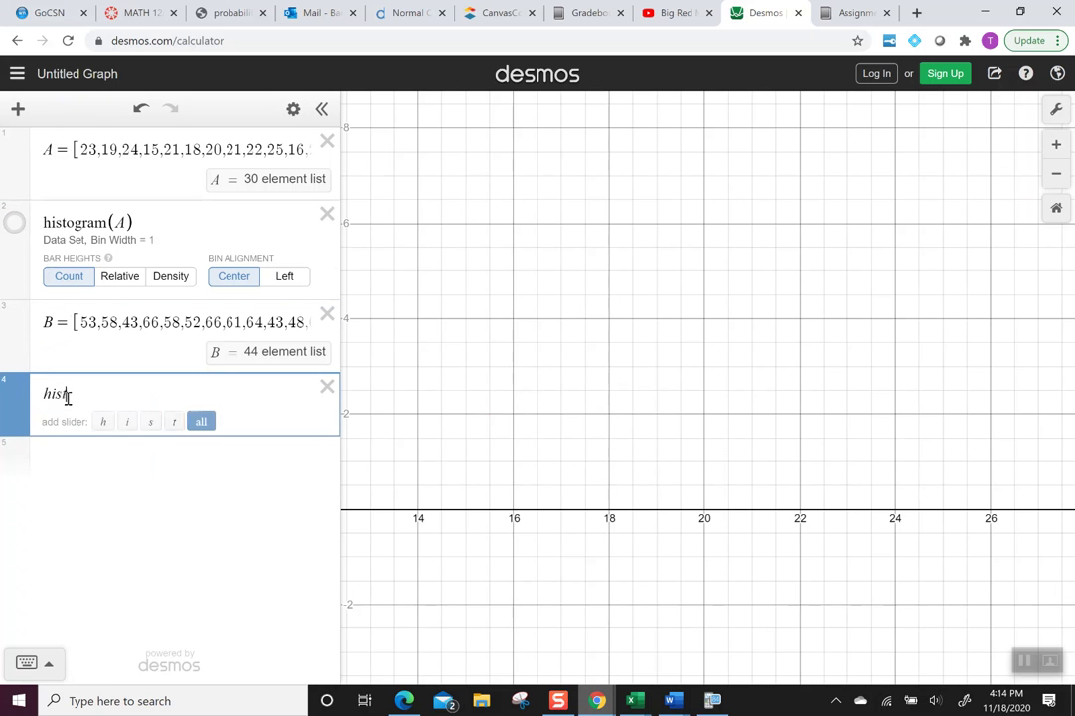
{"action": "type", "text": "ogram(B"}
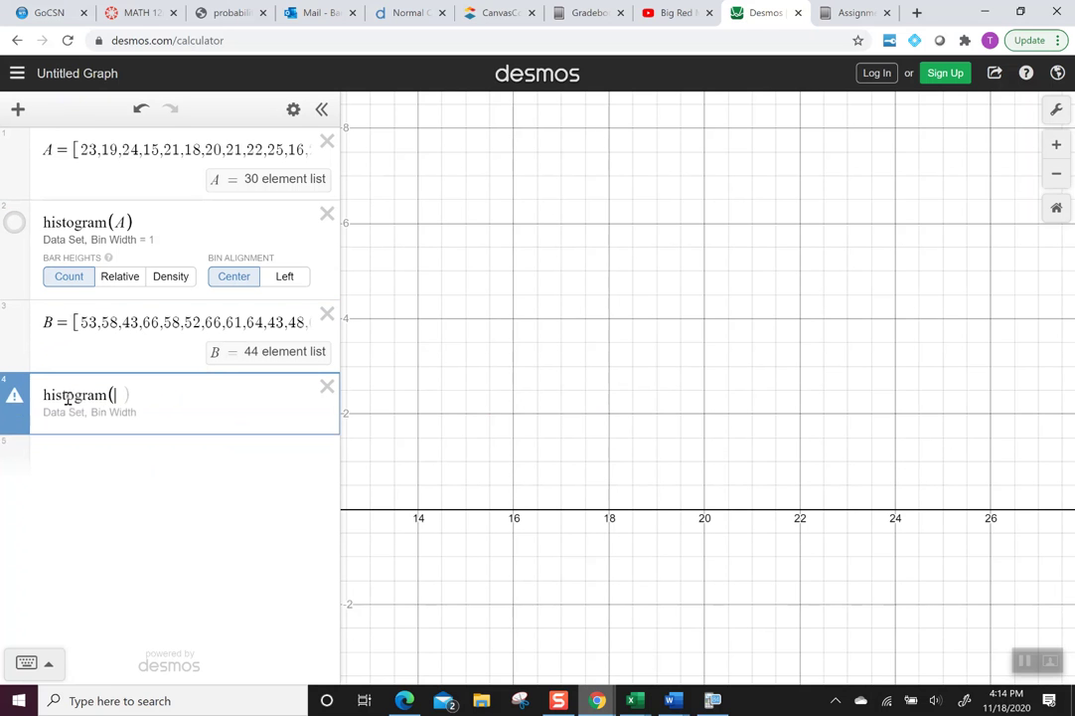
{"action": "type", "text": ")"}
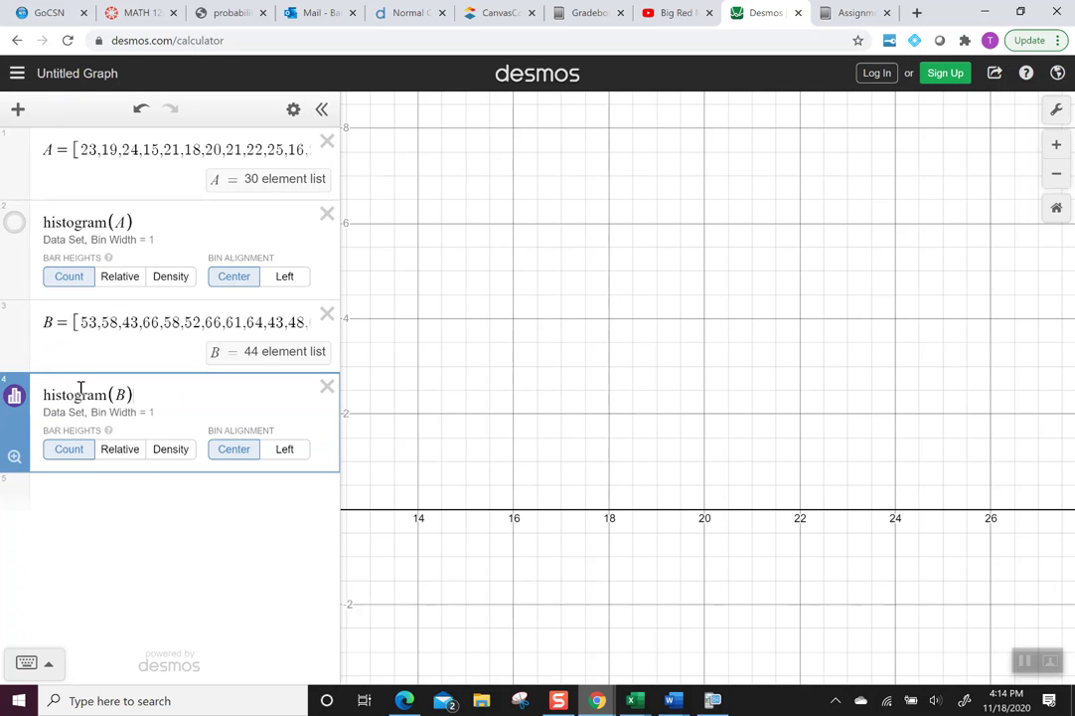
{"action": "left_click", "coordinate": [14, 457]}
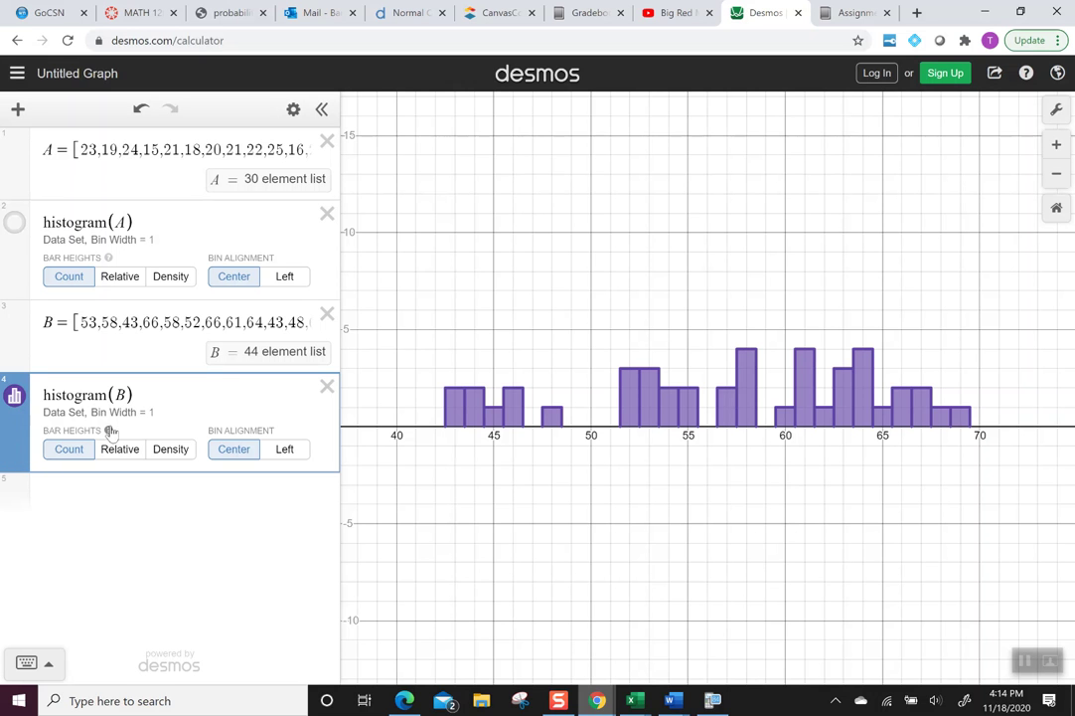
{"action": "left_click", "coordinate": [149, 412]}
Change the bin width to 5 and switch bin alignment to Left
{"action": "key", "text": "BackSpace"}
{"action": "type", "text": "5"}
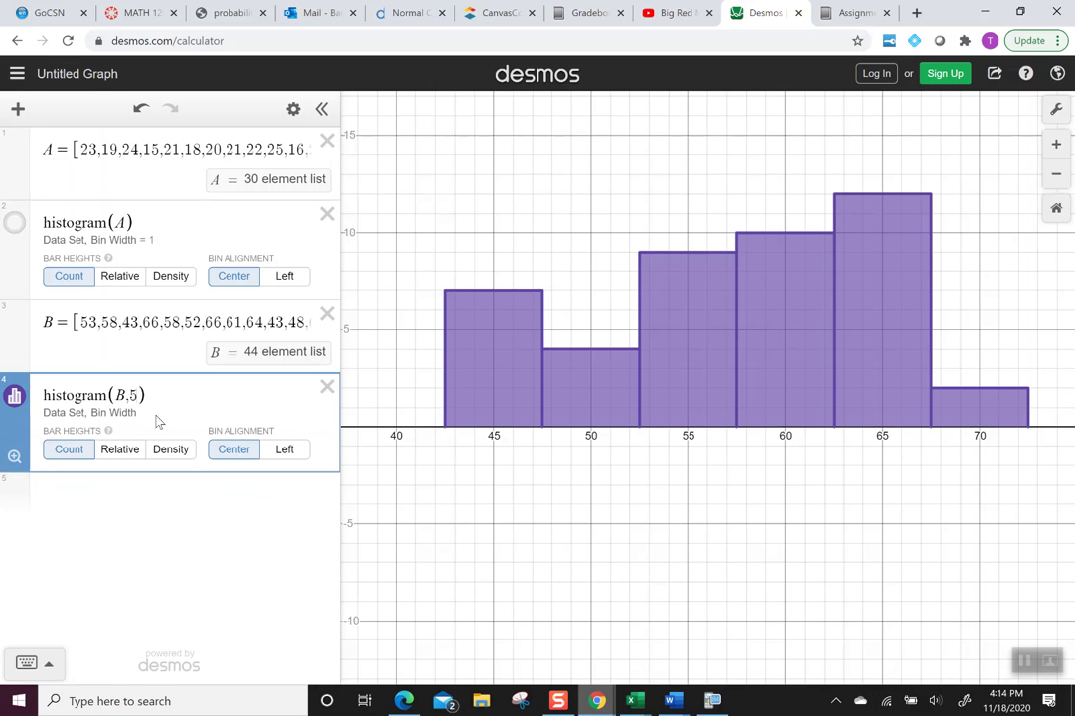
{"action": "left_click", "coordinate": [285, 448]}
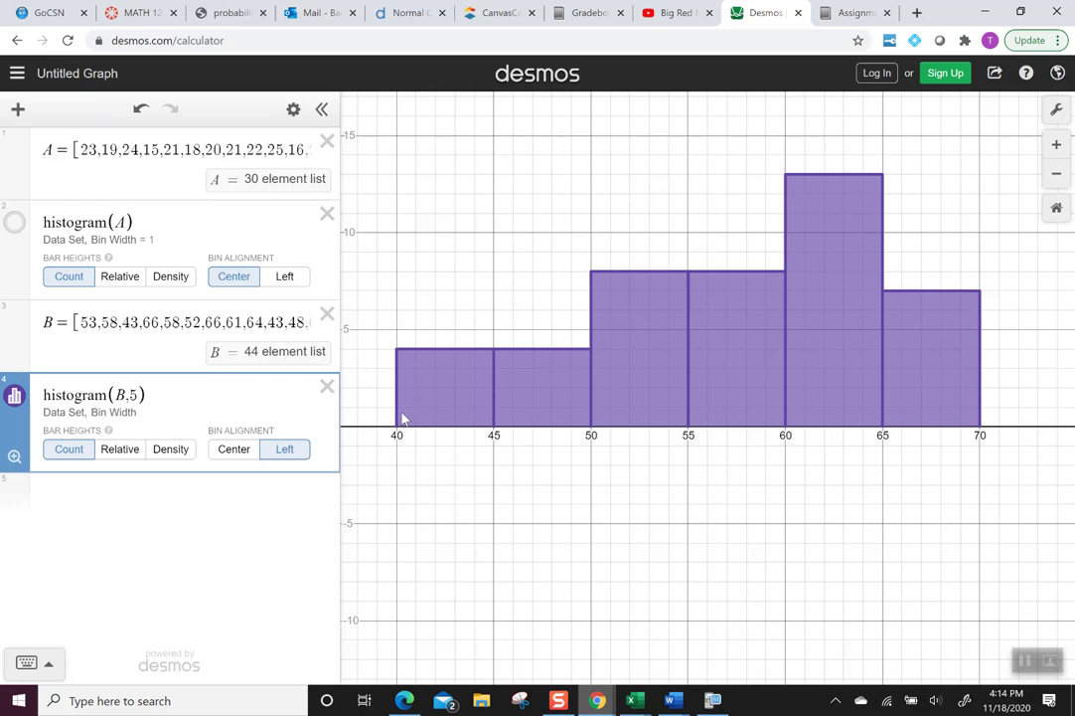